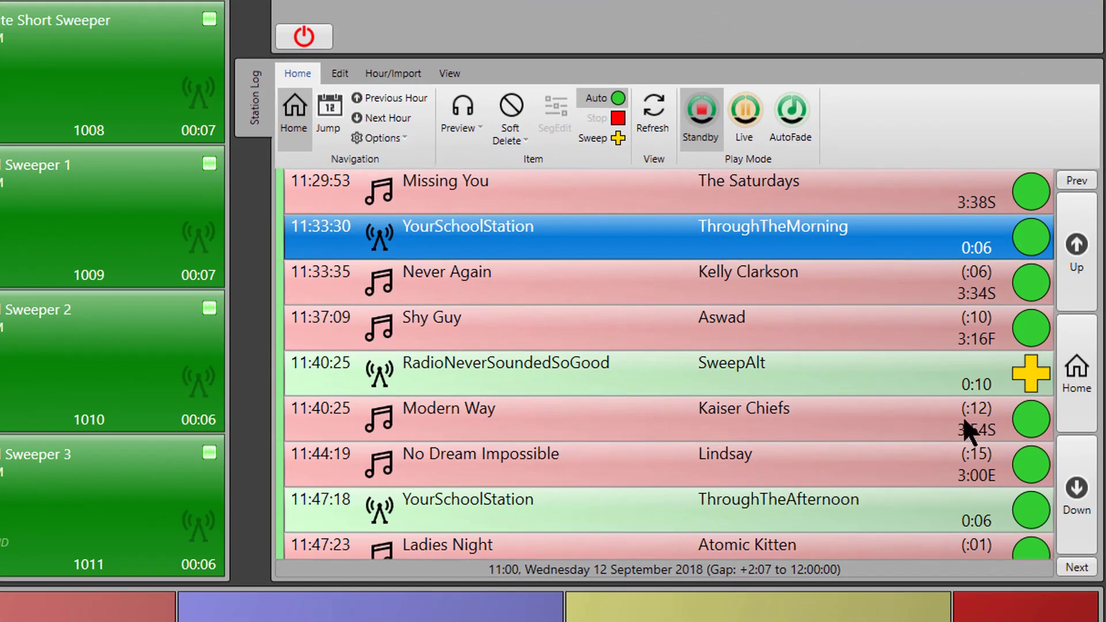
# - Look over the opening jingle, voice link and sweeper at the start of the 11:00 hour in the station log
pyautogui.click(1074, 362)
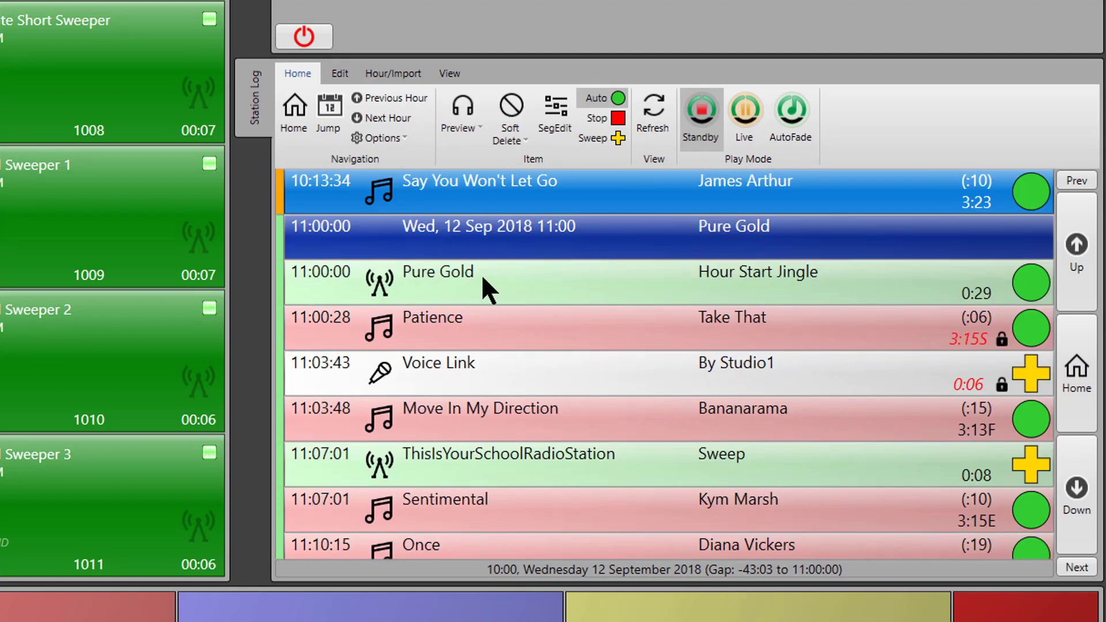
pyautogui.click(482, 274)
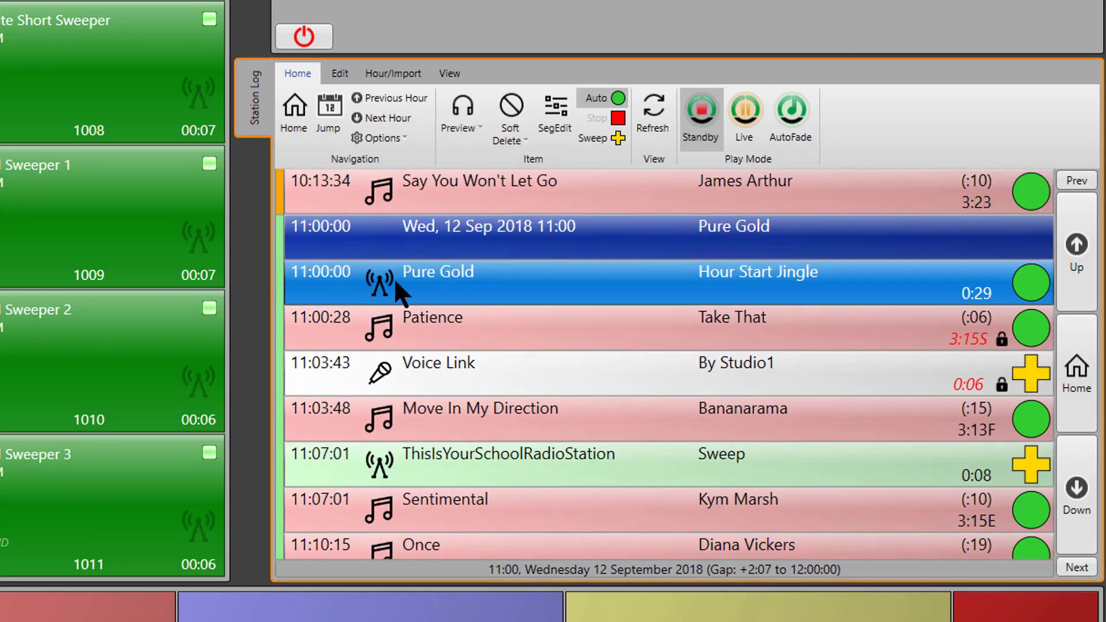
pyautogui.click(540, 373)
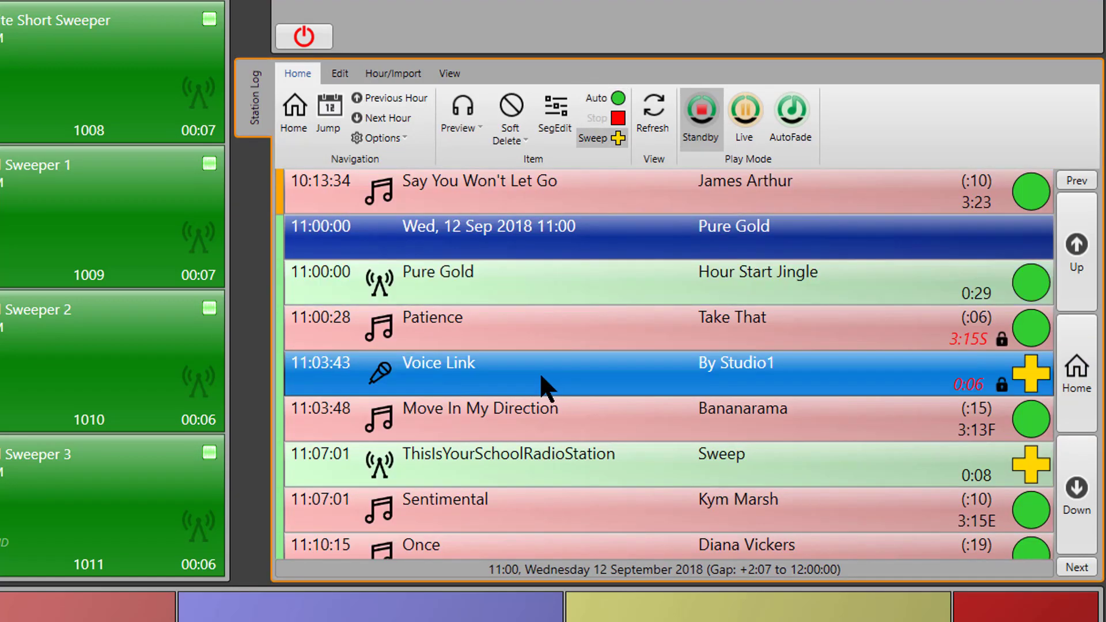
pyautogui.click(549, 466)
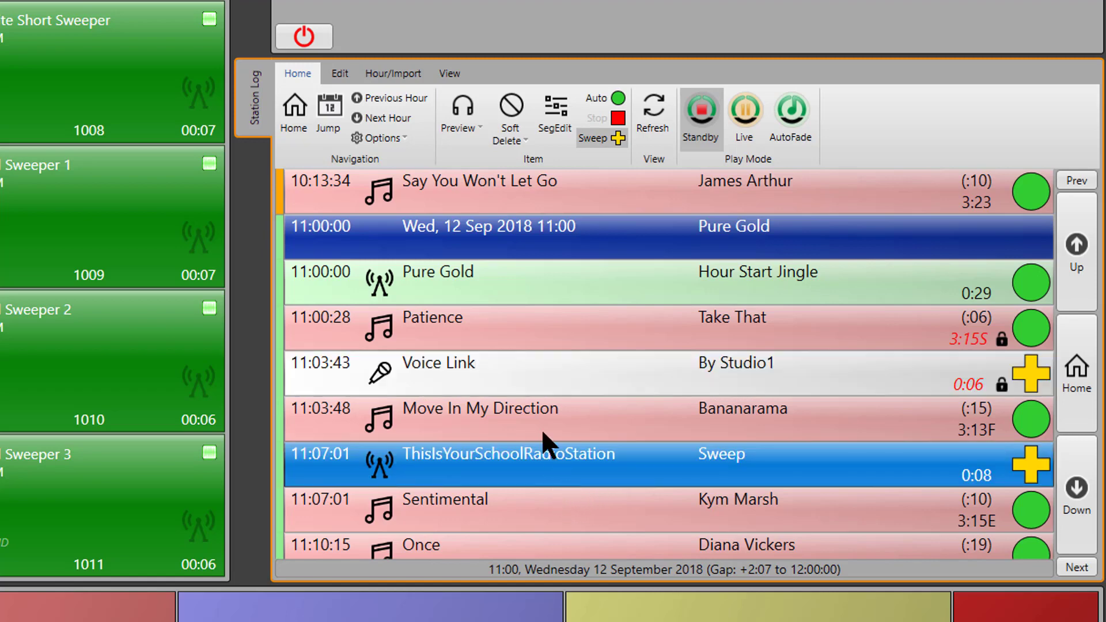
# - Inspect the 11:03:43 Voice Link's transitions in the Segue Editor, and close the editor
pyautogui.click(509, 376)
pyautogui.click(556, 112)
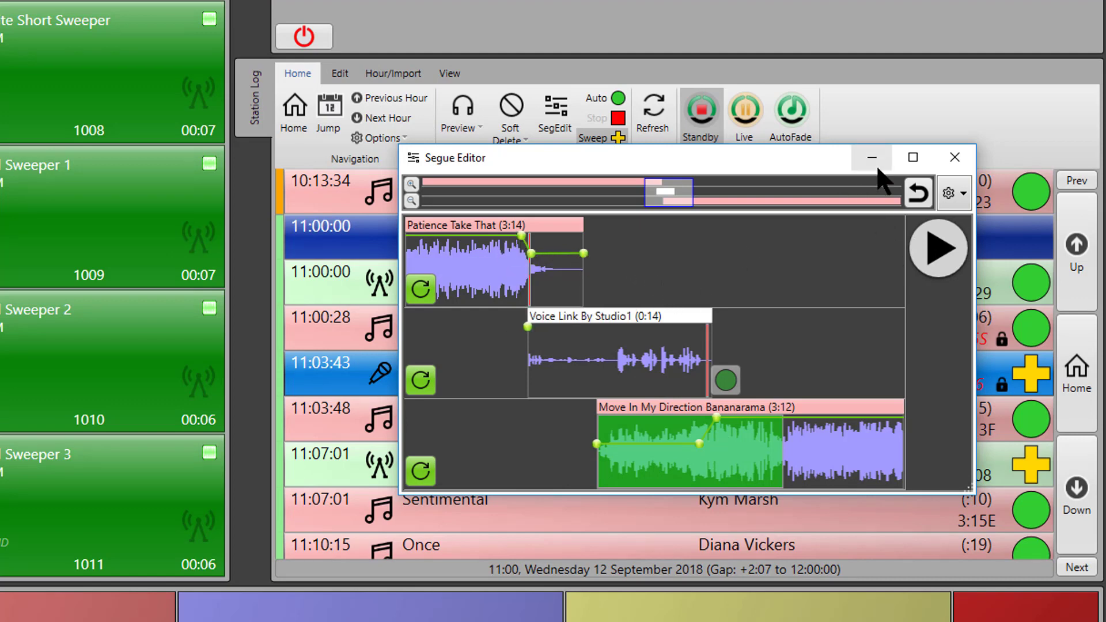
pyautogui.click(955, 159)
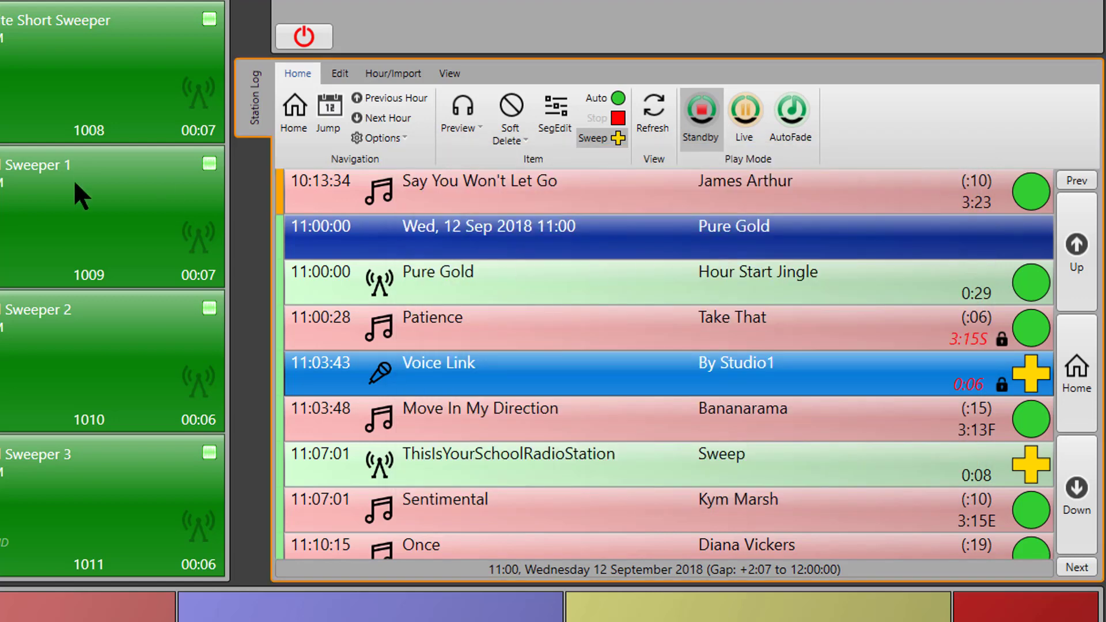
# - Review the log items before and after the start of the 11:00 hour
pyautogui.scroll(5, 417, 244)
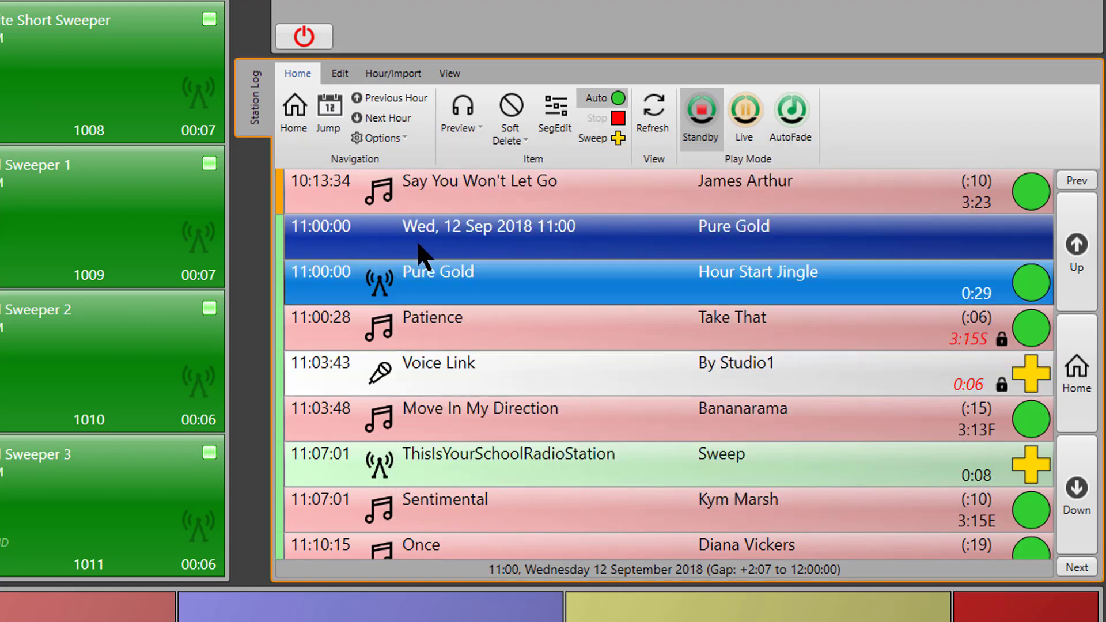
pyautogui.scroll(4, 433, 244)
pyautogui.scroll(12, 511, 388)
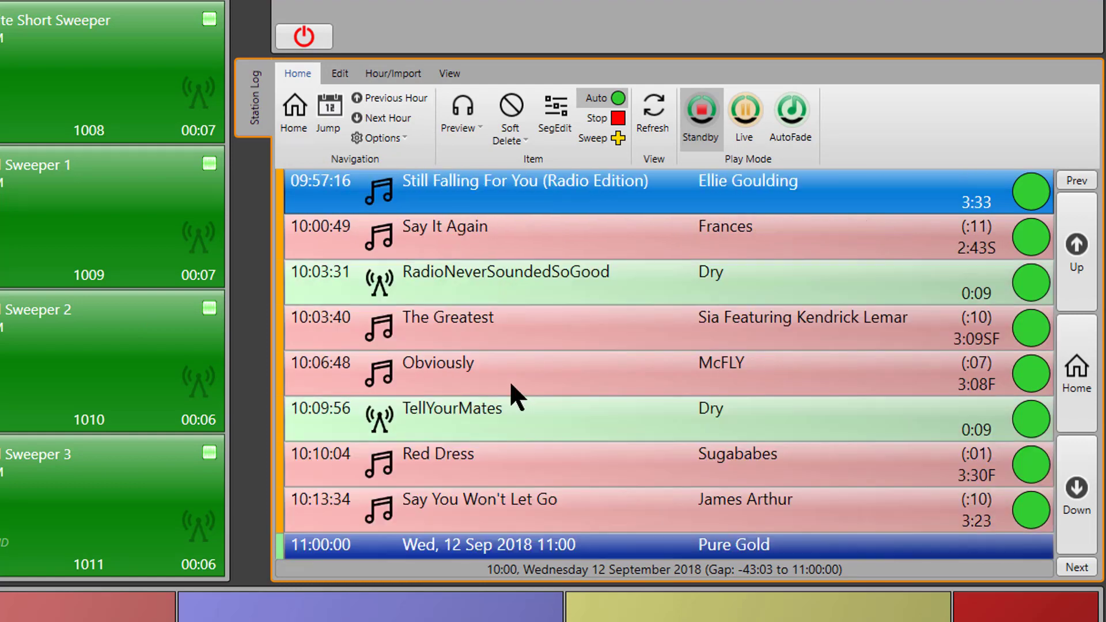
pyautogui.scroll(-20, 603, 327)
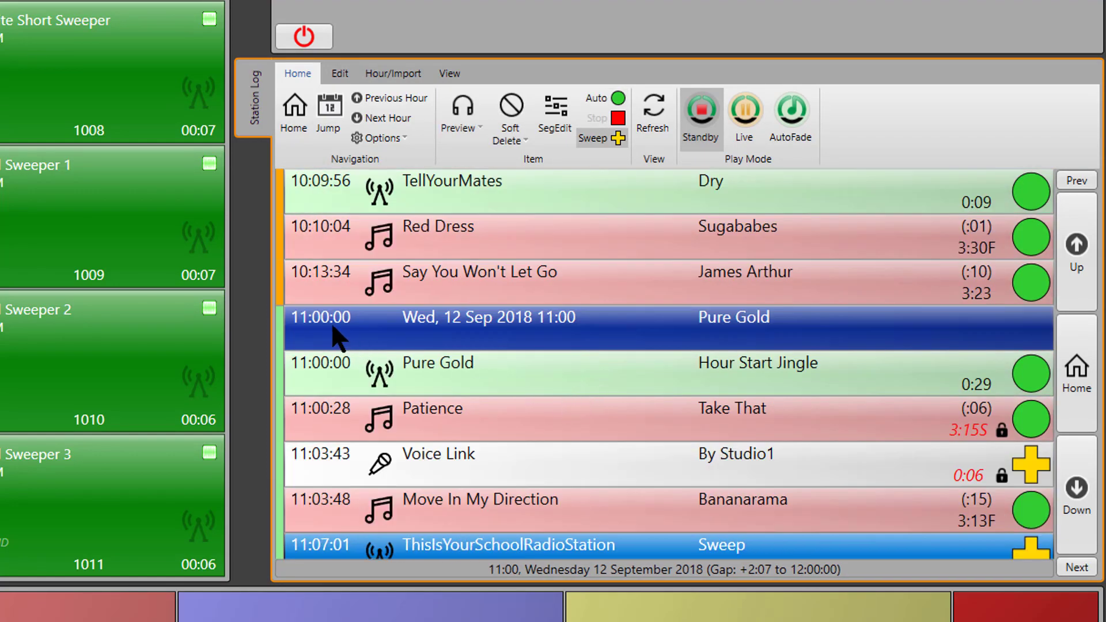
pyautogui.scroll(-5, 638, 498)
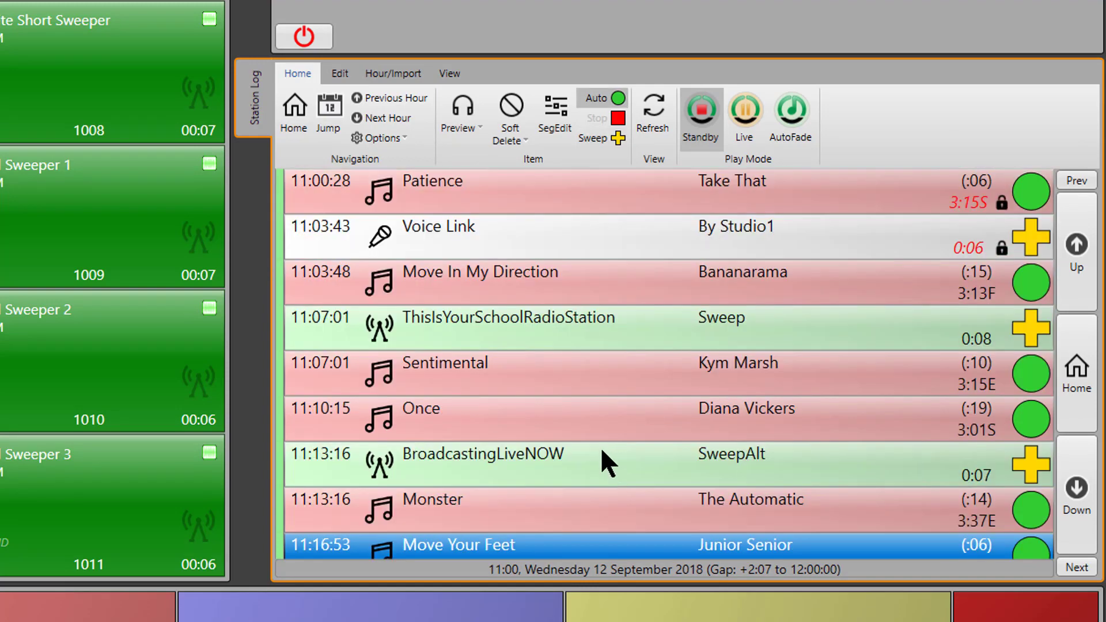
# - Begin exporting the entire 11:00 hour of 12 Sep 2018 to a multitrack editor file, using the Audacity Project File (*.aup) type
pyautogui.click(1076, 181)
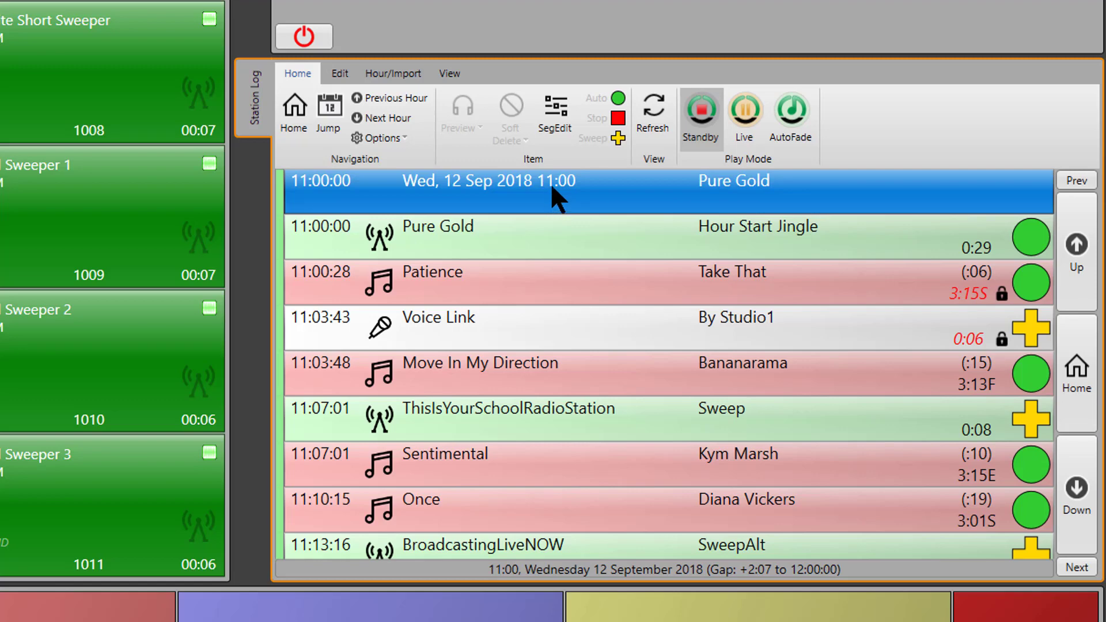
pyautogui.rightClick(460, 184)
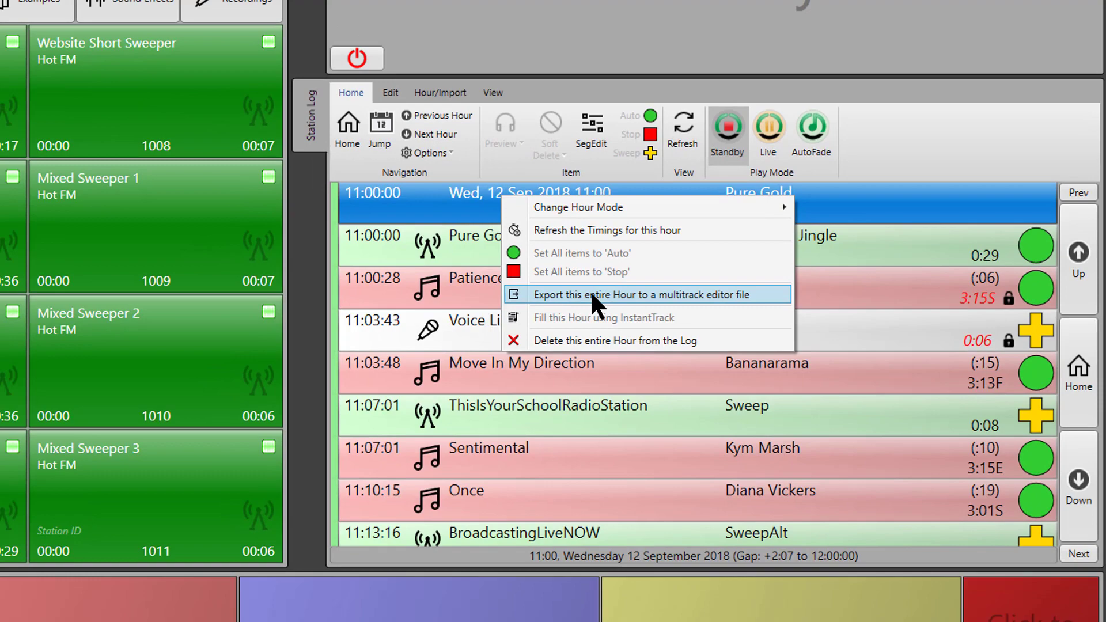
pyautogui.click(555, 289)
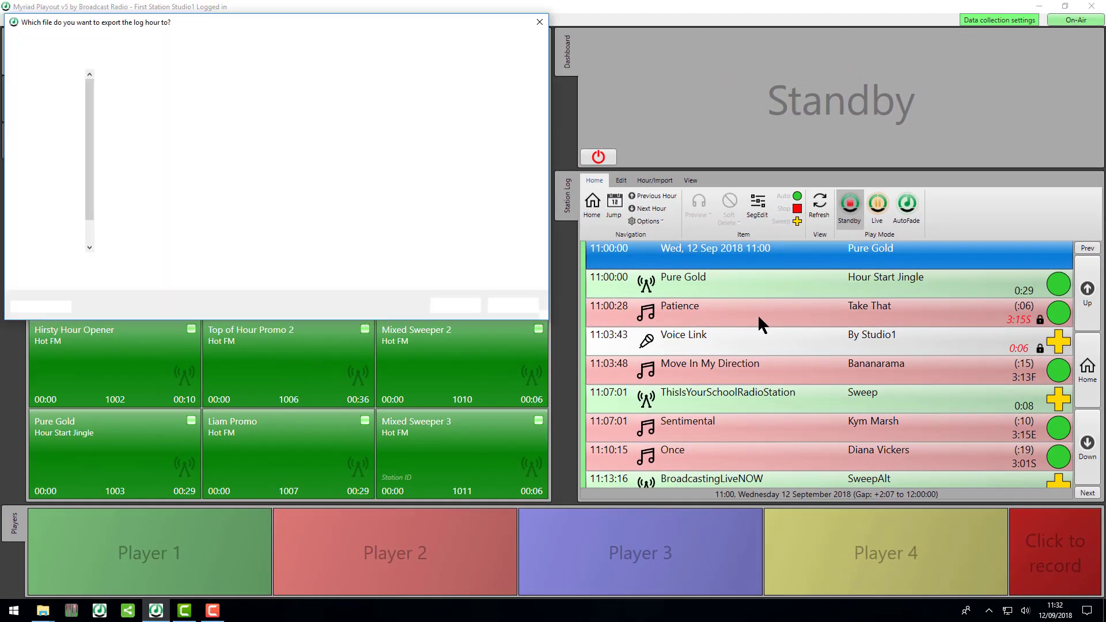
pyautogui.moveTo(194, 20); pyautogui.dragTo(503, 67)
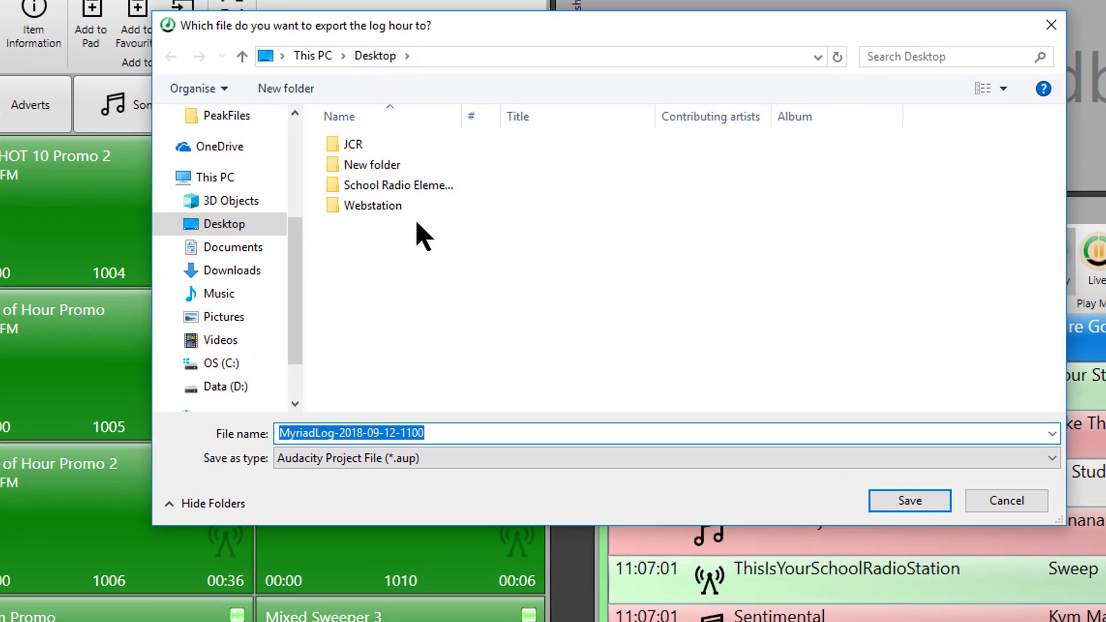
pyautogui.click(526, 461)
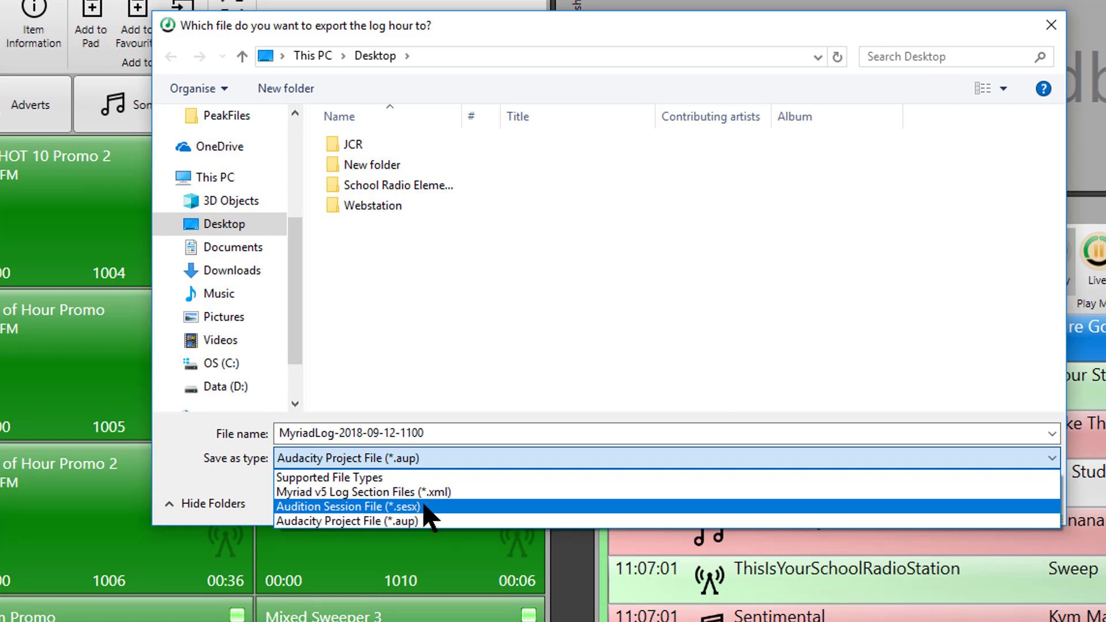
pyautogui.click(470, 522)
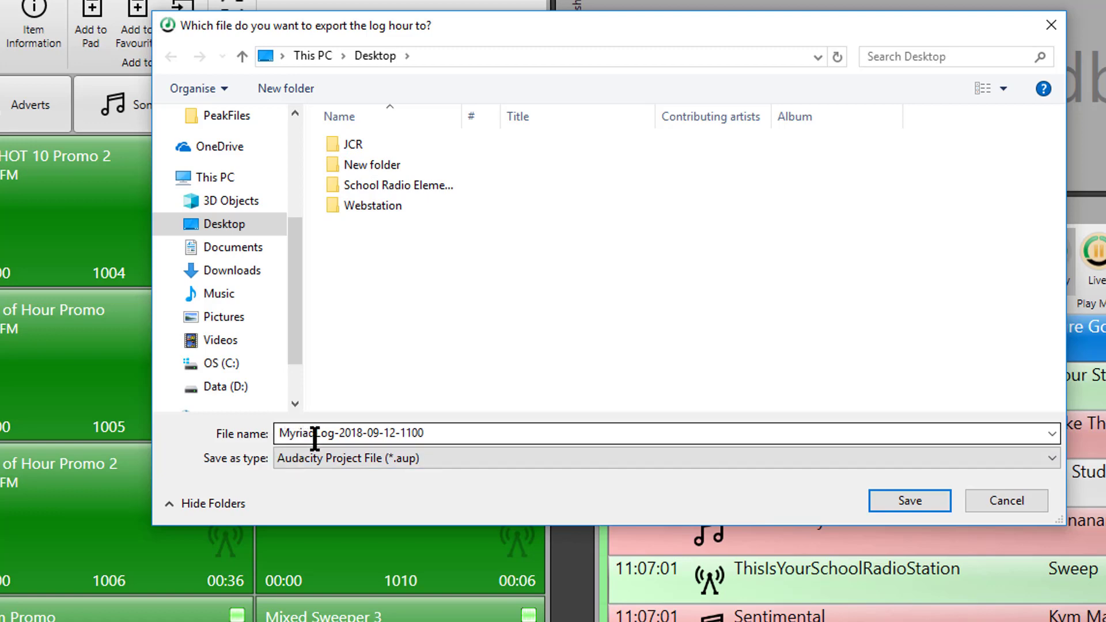
# - Name the export file Pure-Gold and save it to the Desktop
pyautogui.click(456, 439)
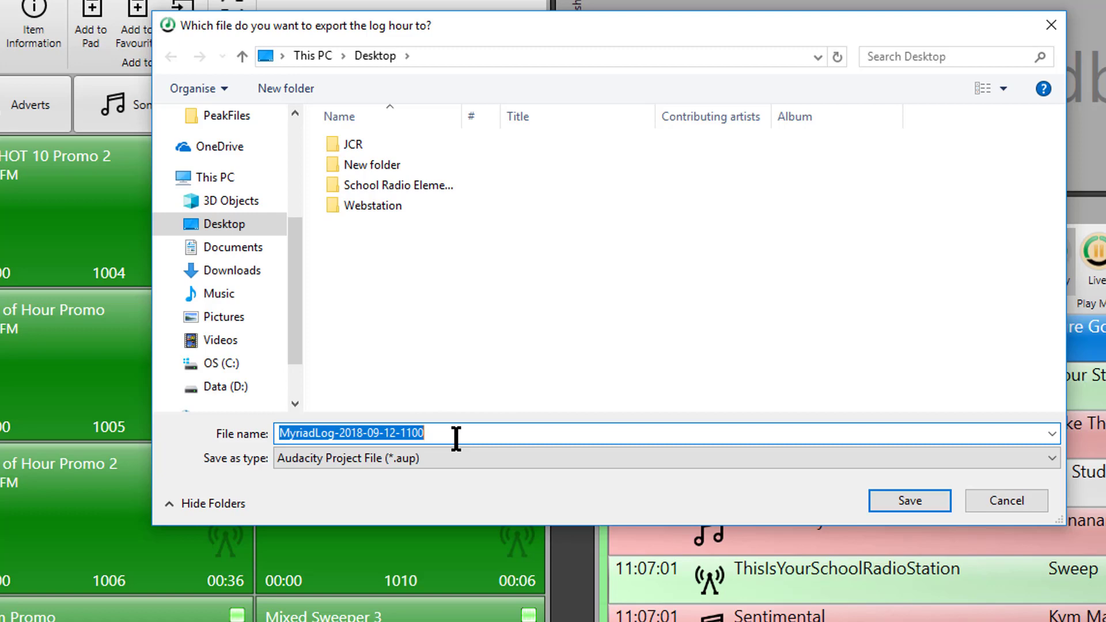
pyautogui.write('Pu')
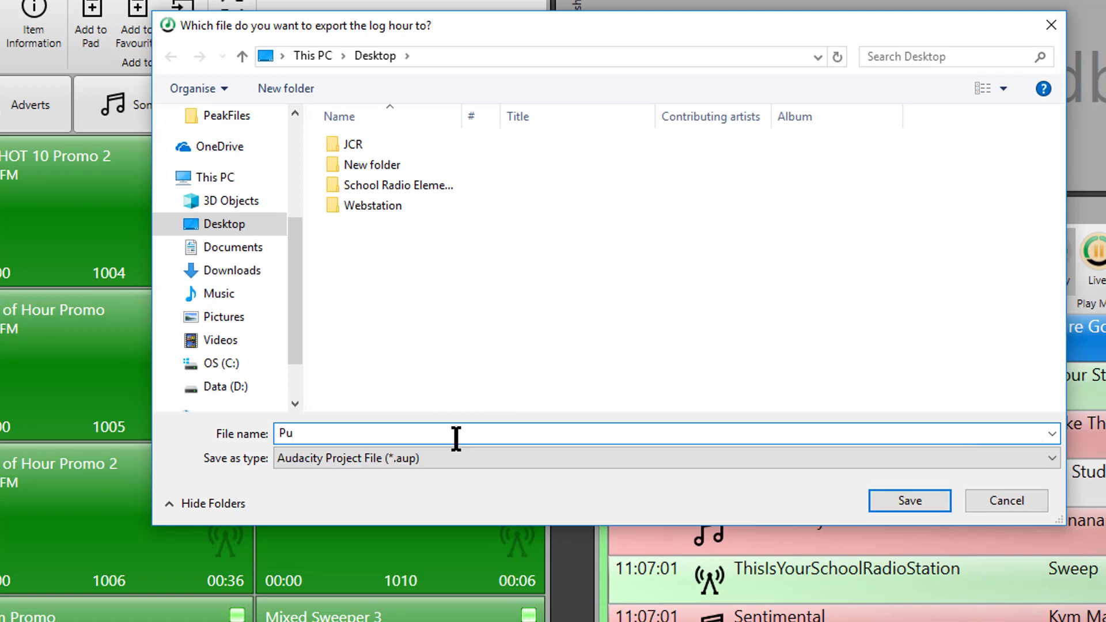
pyautogui.write('re')
pyautogui.press('BackSpace')
pyautogui.write('-Gold')
pyautogui.click(905, 507)
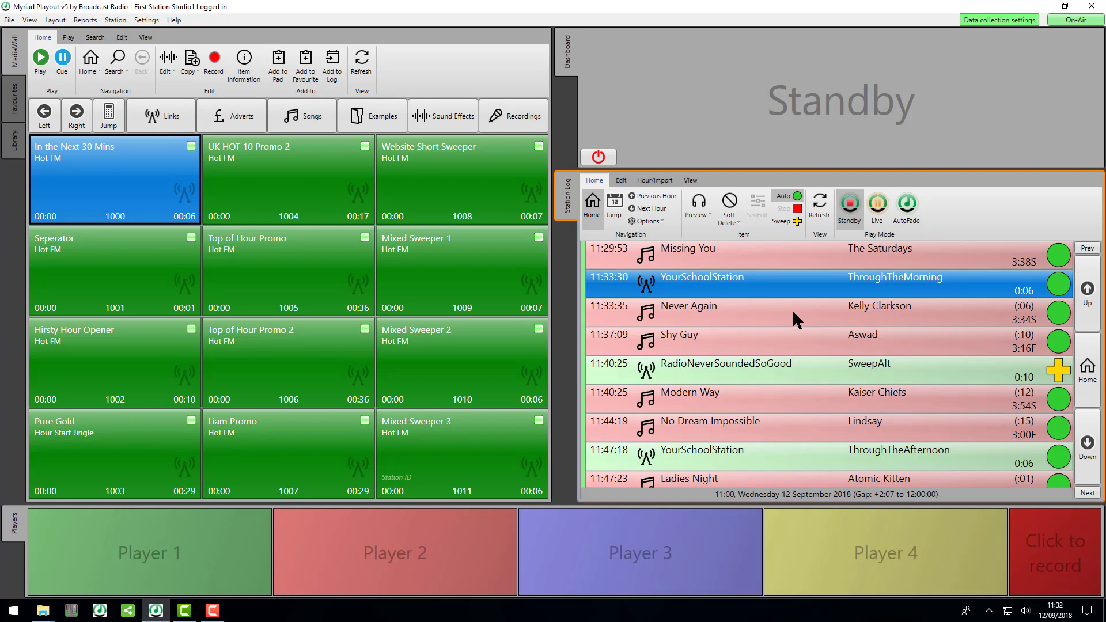
# - Switch to the Windows desktop and select the exported Pure-Gold project file
pyautogui.click(1039, 11)
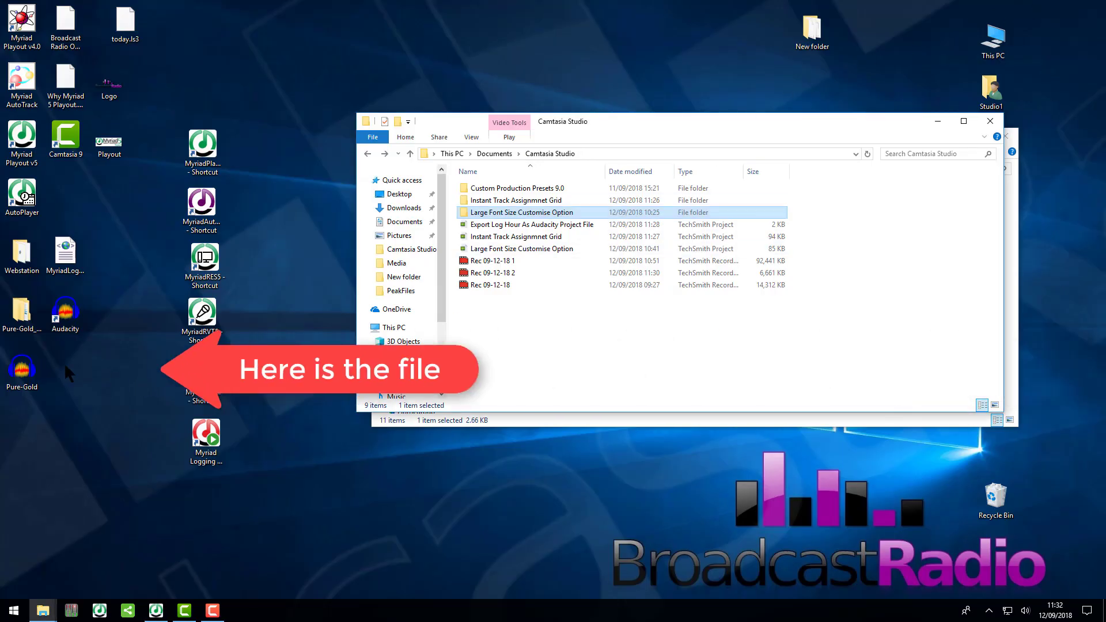
pyautogui.click(29, 371)
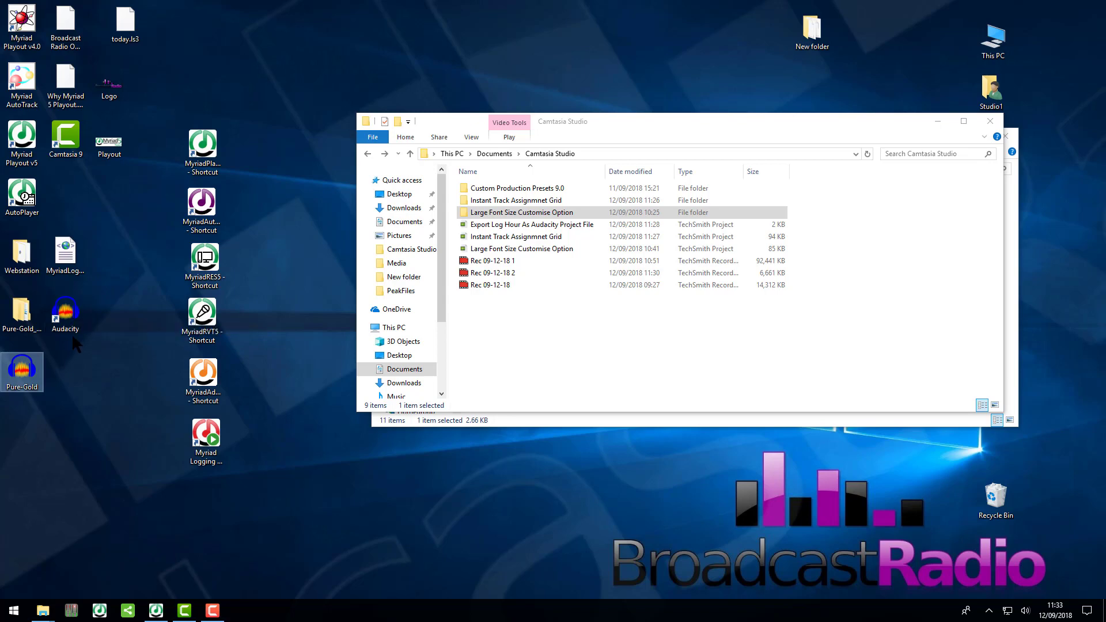
# - View the Audacity website's download option in the browser, and return to the desktop
pyautogui.press('super+Tab')
pyautogui.click(472, 361)
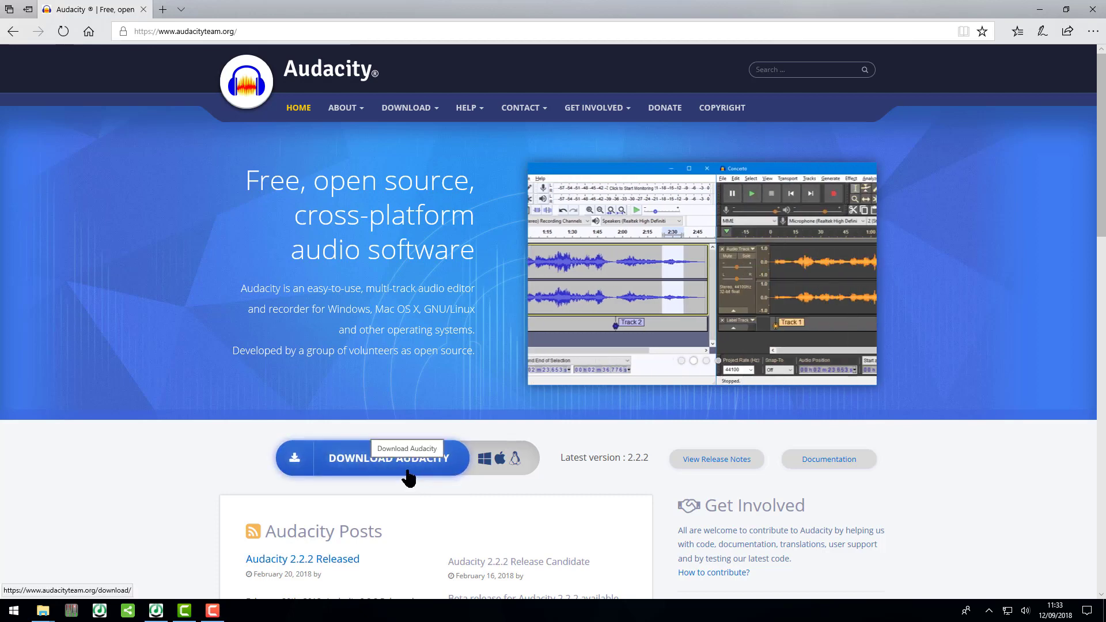
pyautogui.click(1042, 9)
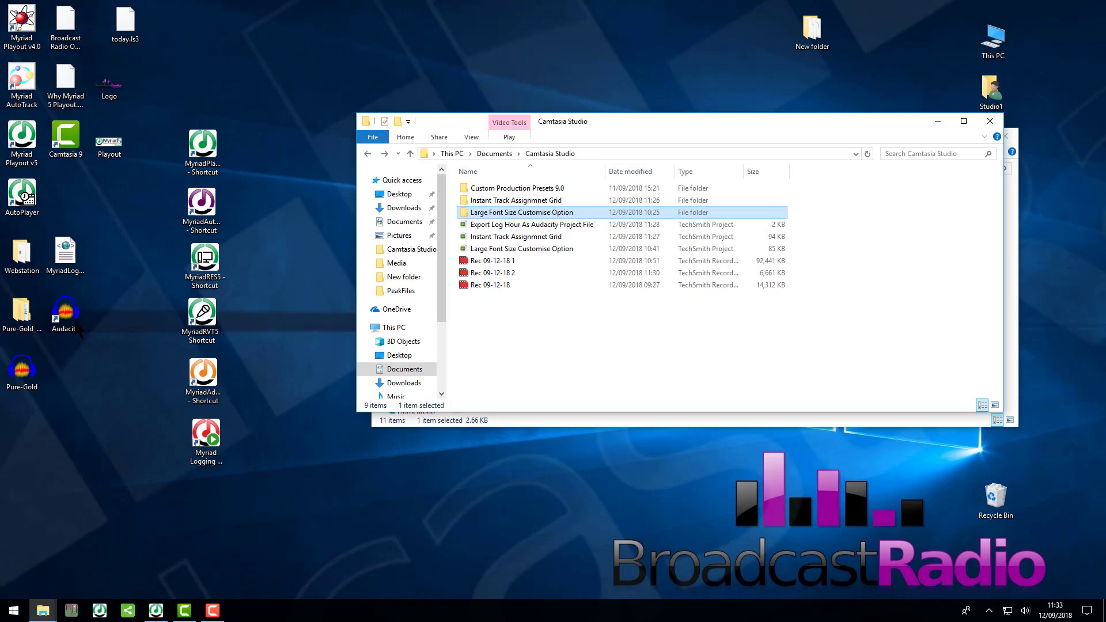
# - Launch Audacity from the desktop and dismiss its welcome message
pyautogui.click(68, 316)
pyautogui.doubleClick(68, 312)
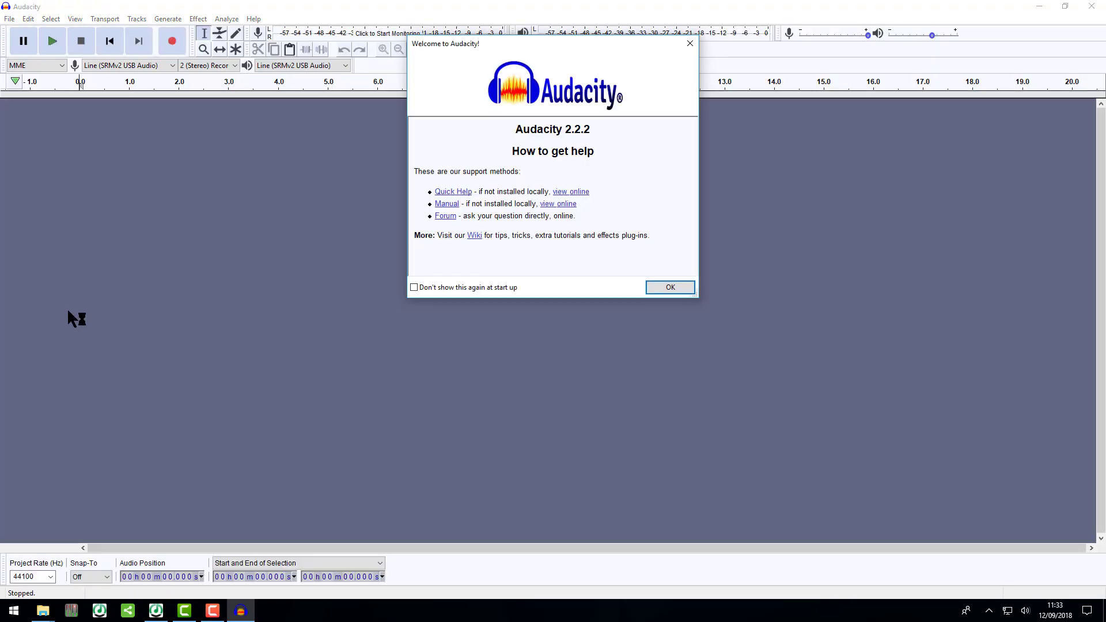
pyautogui.click(668, 288)
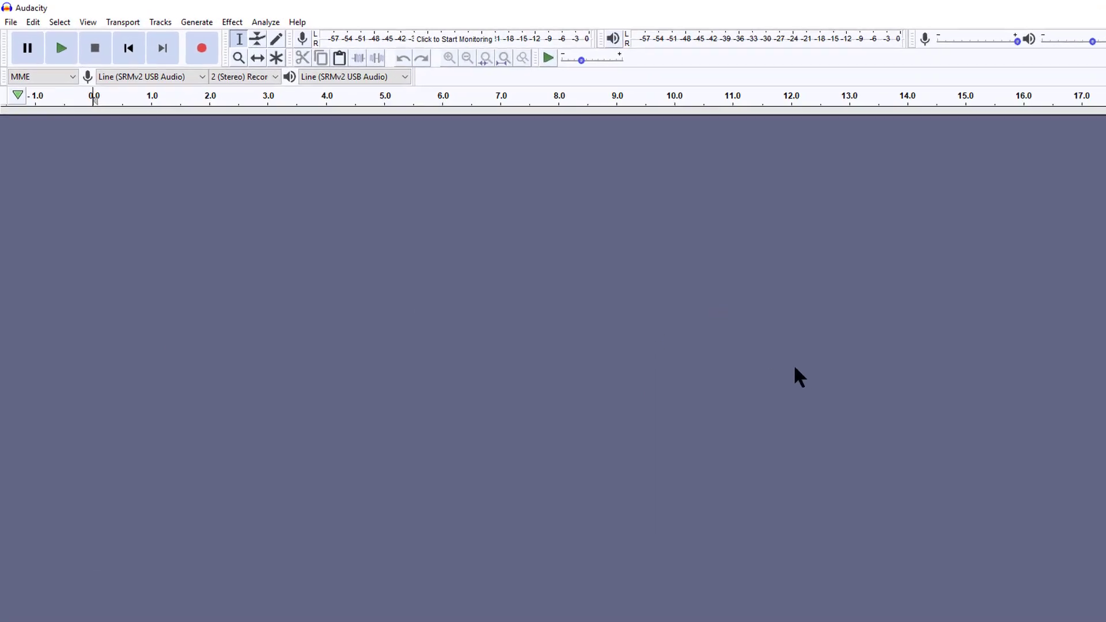
# - Open the Pure-Gold project from the Desktop and regenerate its missing alias summary files
pyautogui.click(11, 23)
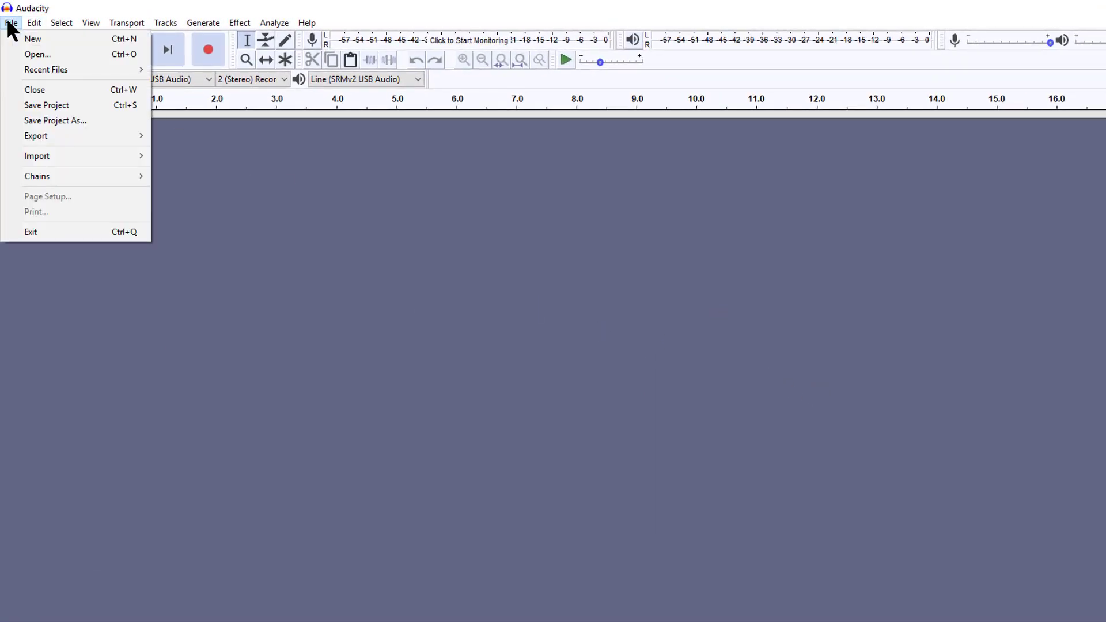
pyautogui.click(37, 55)
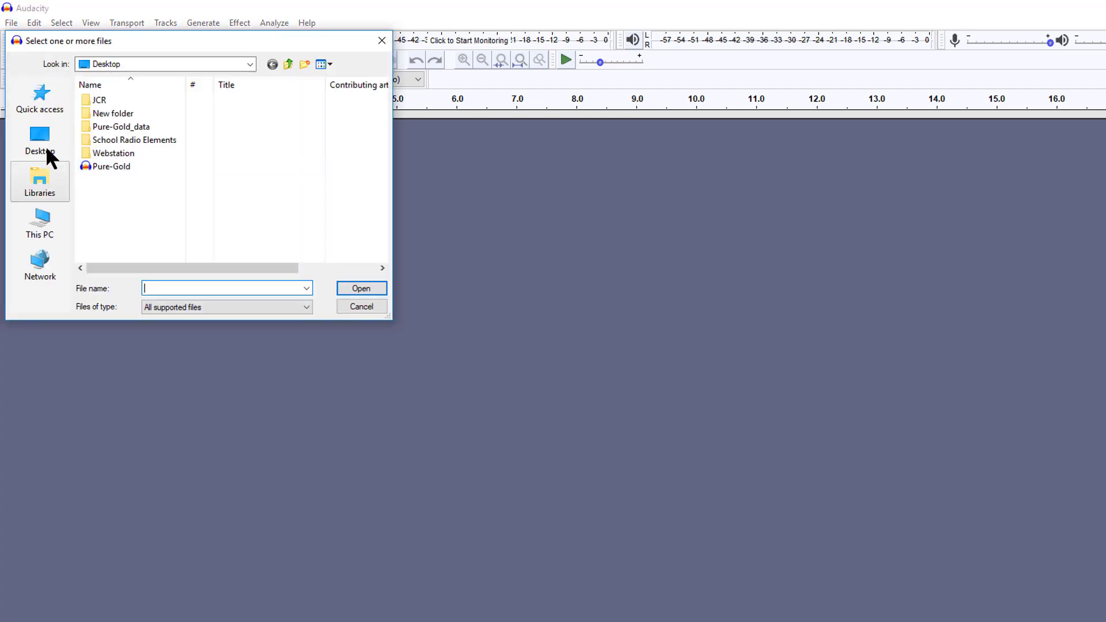
pyautogui.click(119, 166)
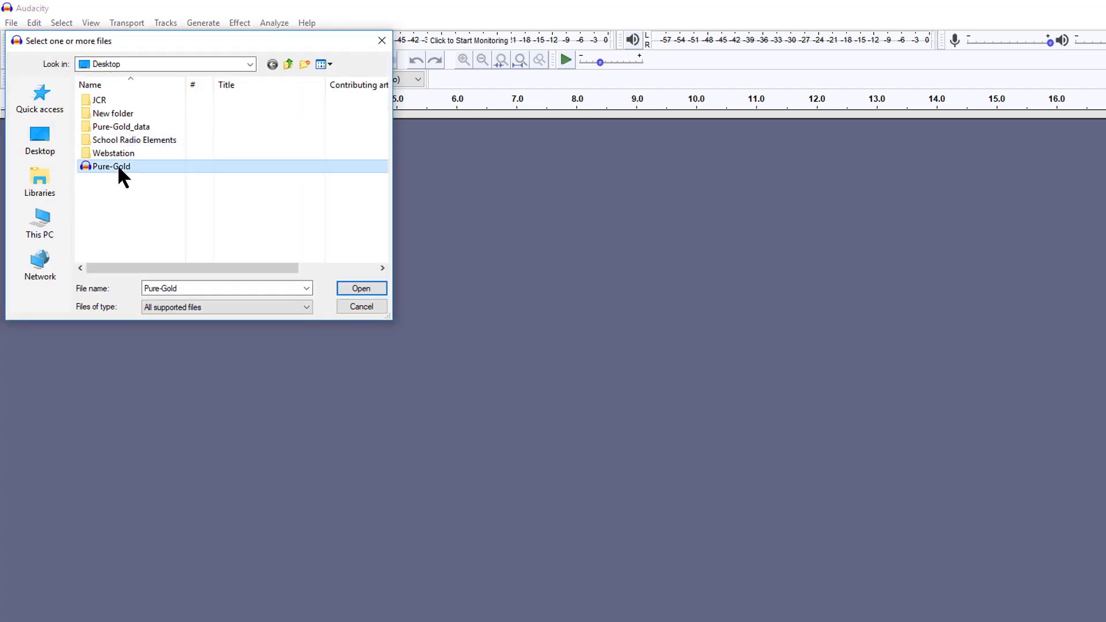
pyautogui.click(361, 288)
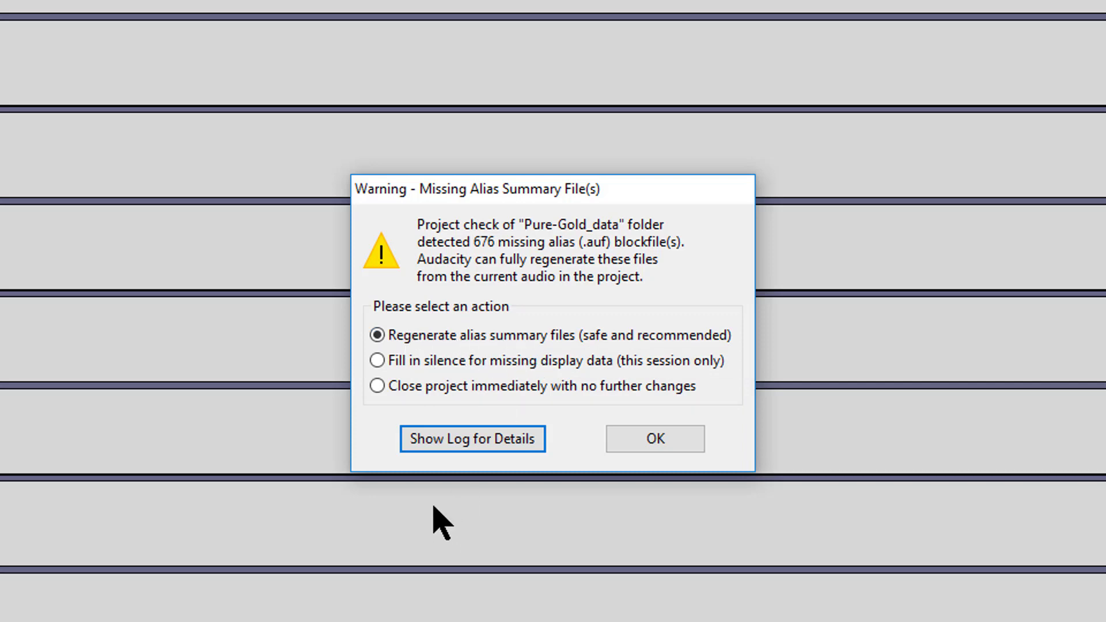
pyautogui.click(642, 441)
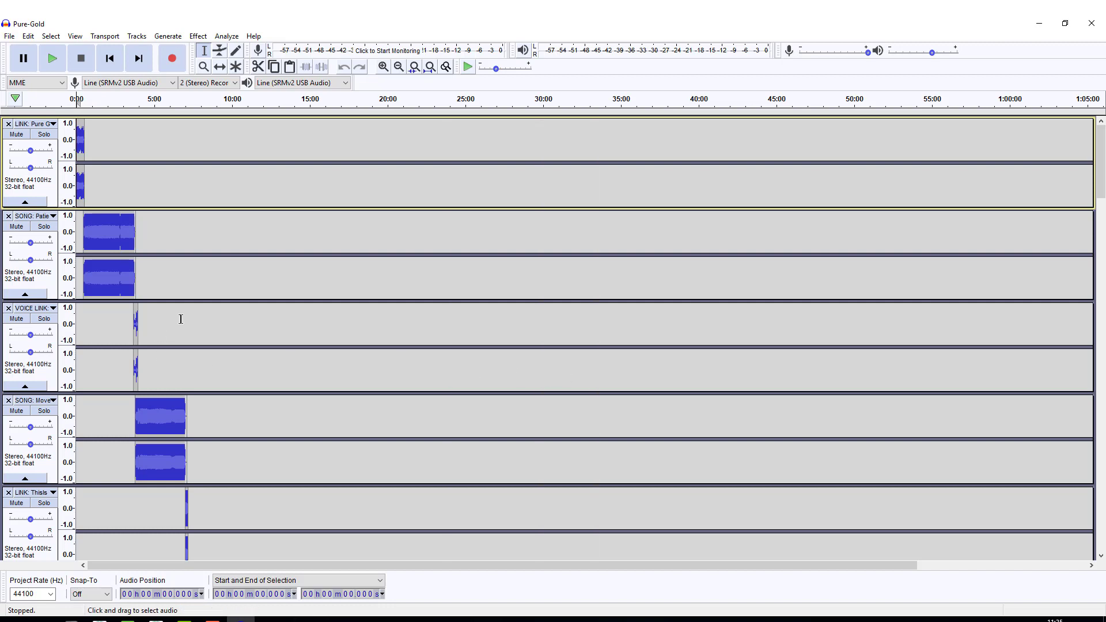
# - Look through the stacked song, link and voice link tracks of the Pure-Gold project
pyautogui.scroll(-2, 204, 323)
pyautogui.scroll(-10, 207, 324)
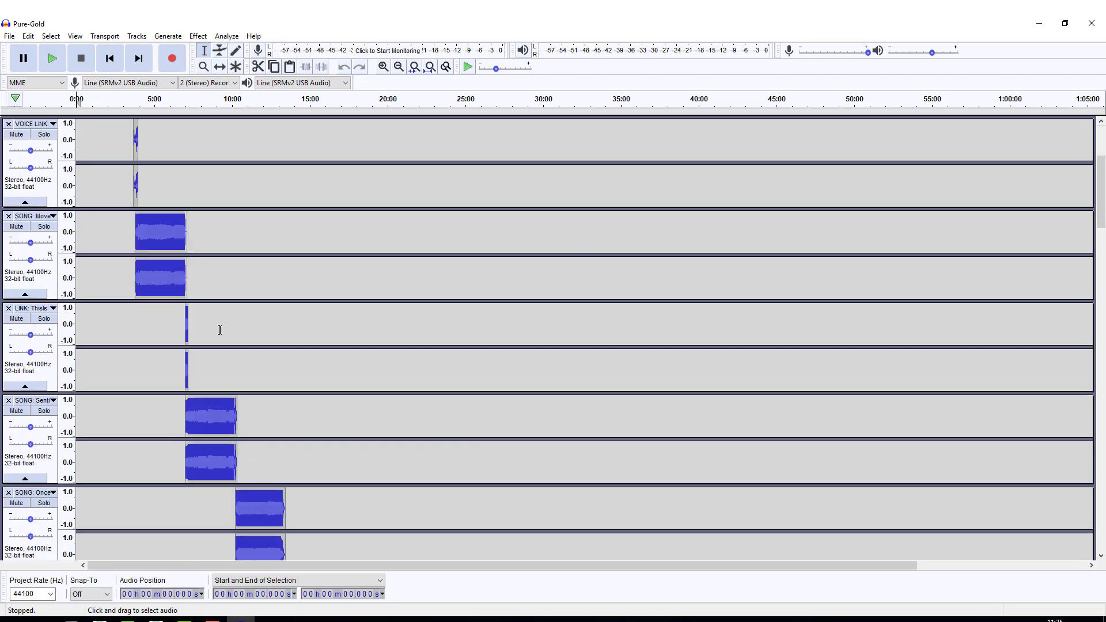
pyautogui.scroll(12, 311, 348)
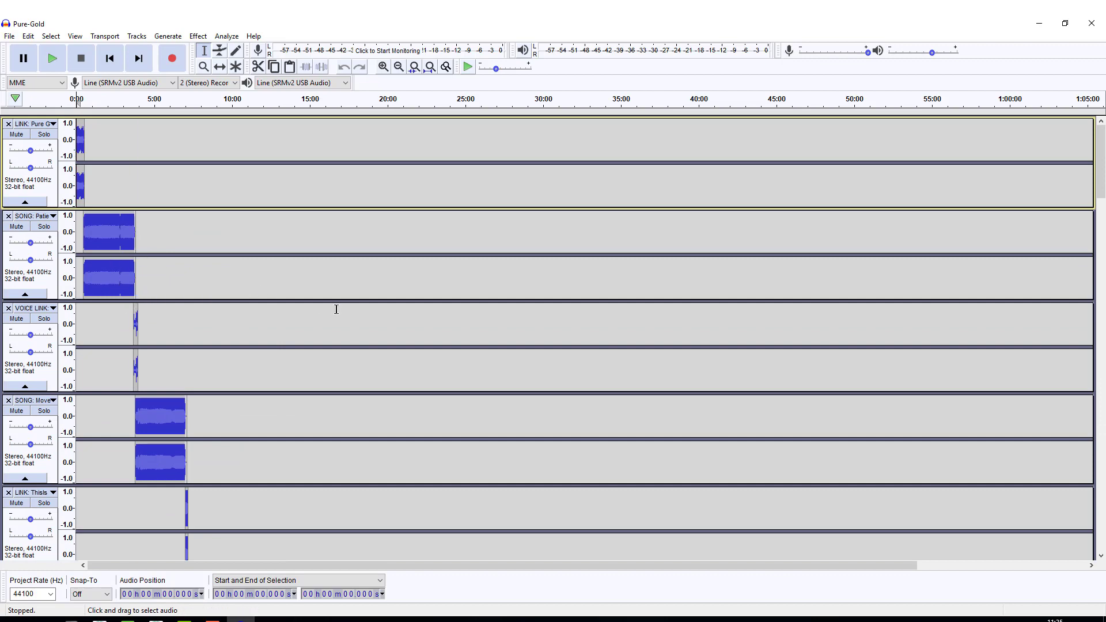
pyautogui.press('shift')
pyautogui.scroll(-2, 268, 296)
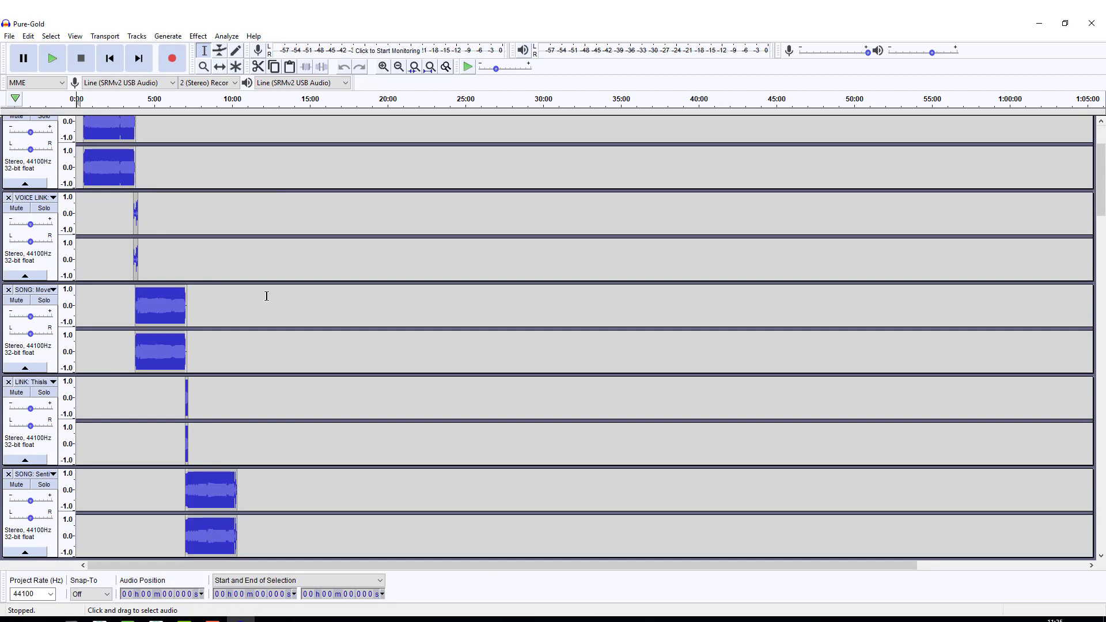
pyautogui.scroll(2, 268, 296)
# - Zoom into the transition from the second track's song through the voice link to the next song, around 3:45 to 4:45
pyautogui.click(204, 67)
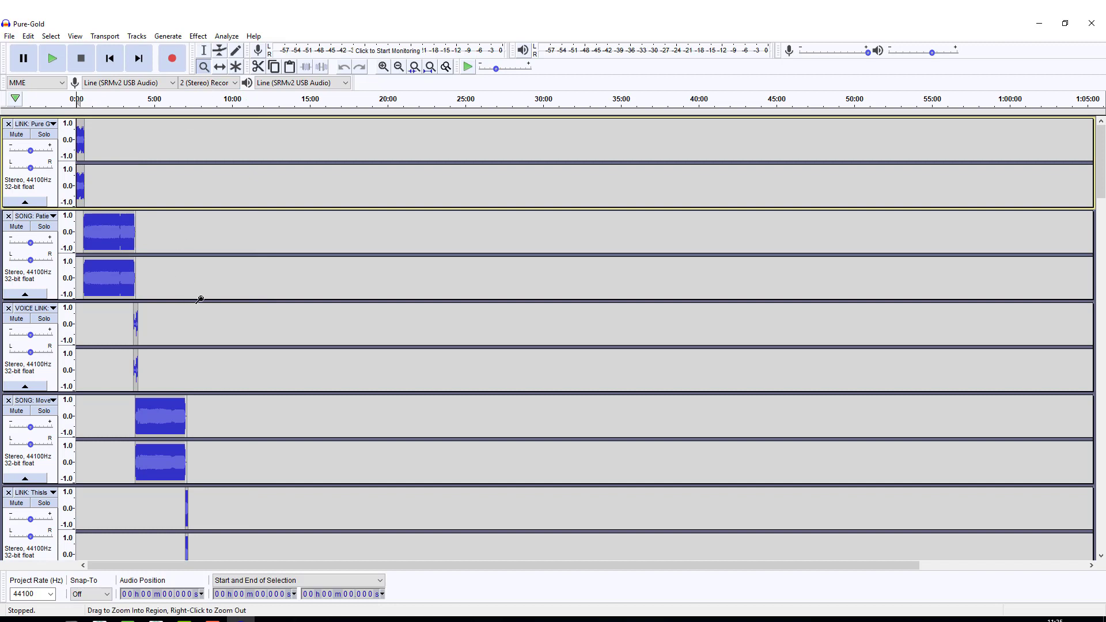
pyautogui.click(198, 294)
pyautogui.rightClick(171, 275)
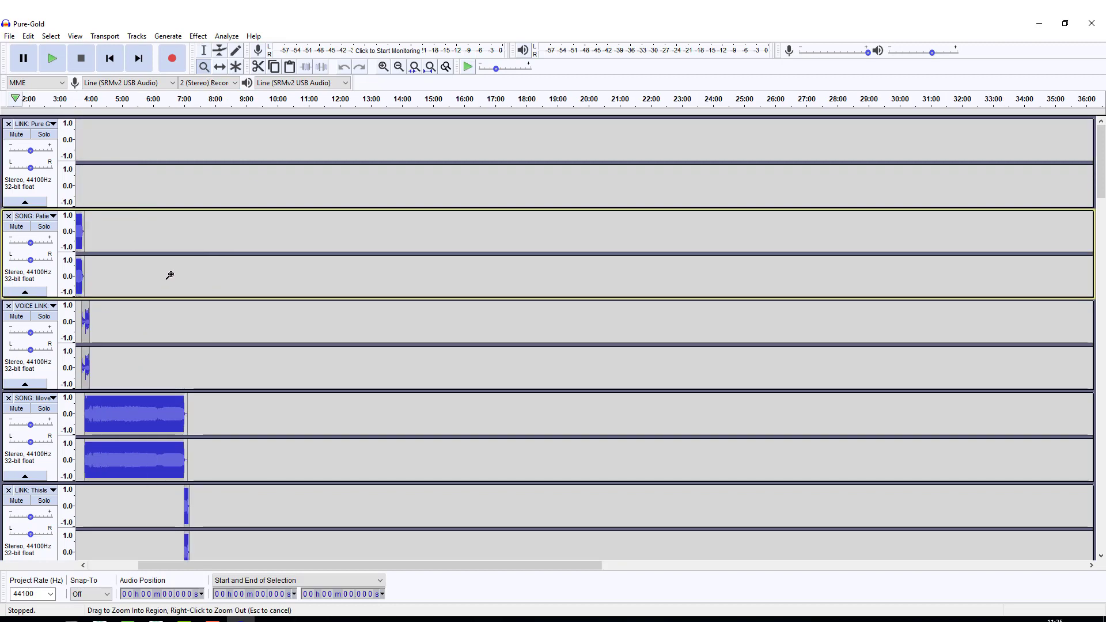
pyautogui.moveTo(142, 275); pyautogui.dragTo(126, 276)
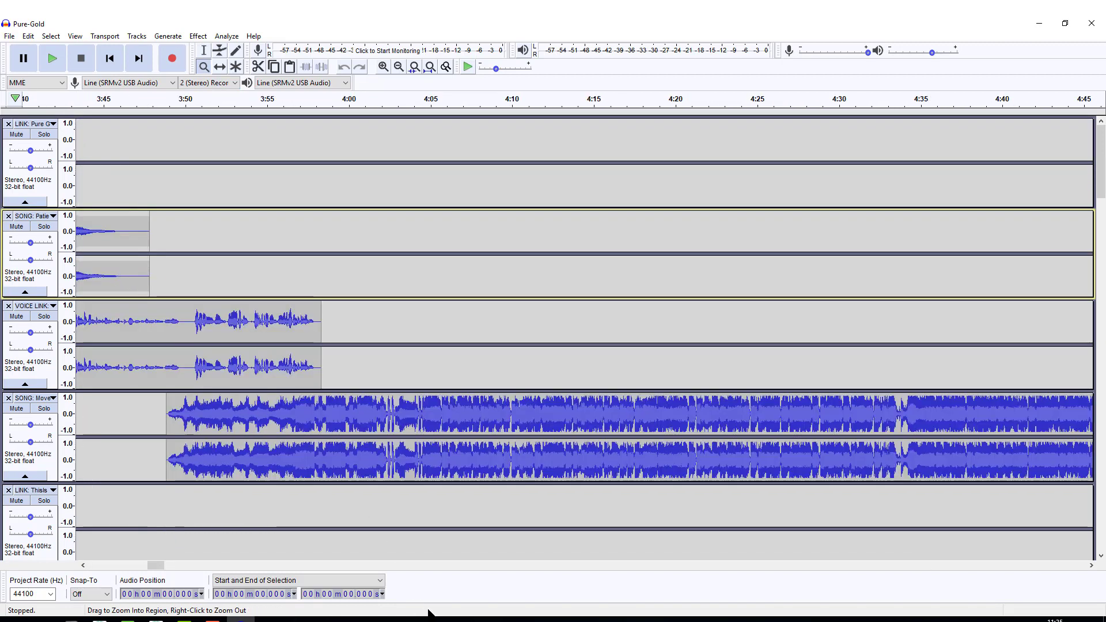
# - Inspect the junction around 8:05, return to the voice link transition near 3:45, and activate the Envelope tool to display the volume envelopes
pyautogui.click(310, 566)
pyautogui.click(285, 565)
pyautogui.click(285, 566)
pyautogui.click(285, 565)
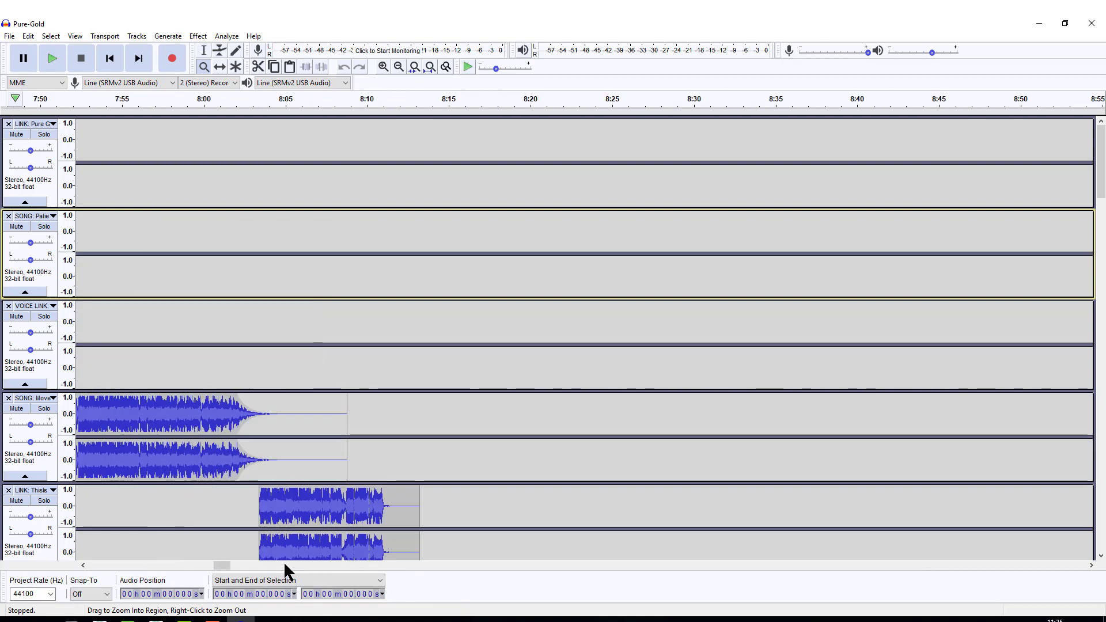
pyautogui.moveTo(215, 566); pyautogui.dragTo(151, 560)
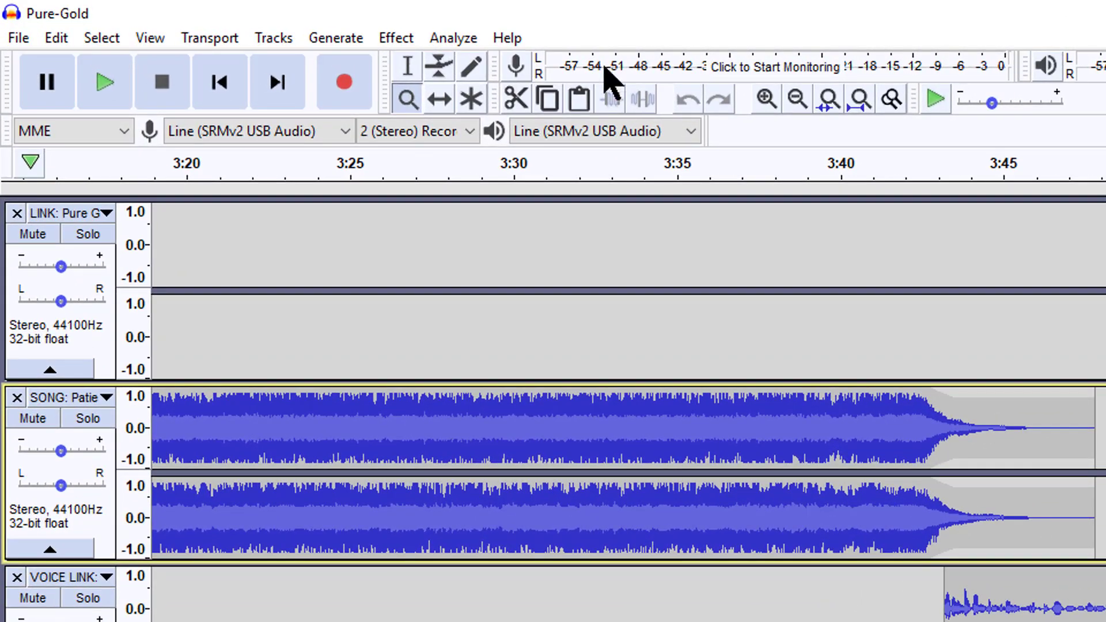
pyautogui.click(441, 68)
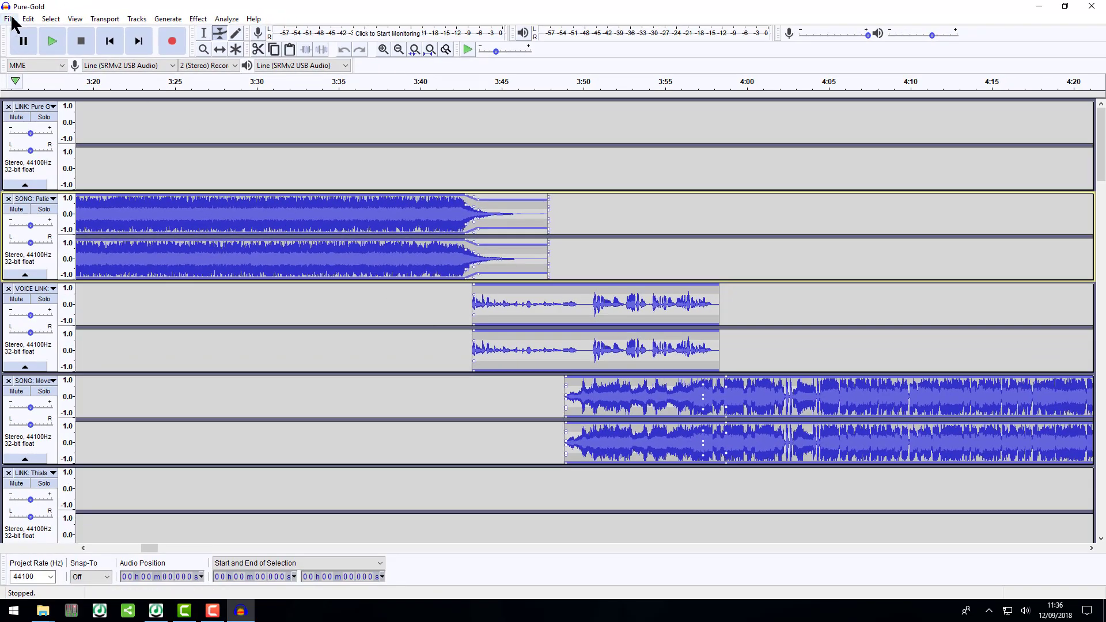
# - Export the project to the Desktop as a 16-bit PCM WAV named Pure-Gold, accepting the stereo mixdown and leaving the metadata tags blank
pyautogui.click(10, 19)
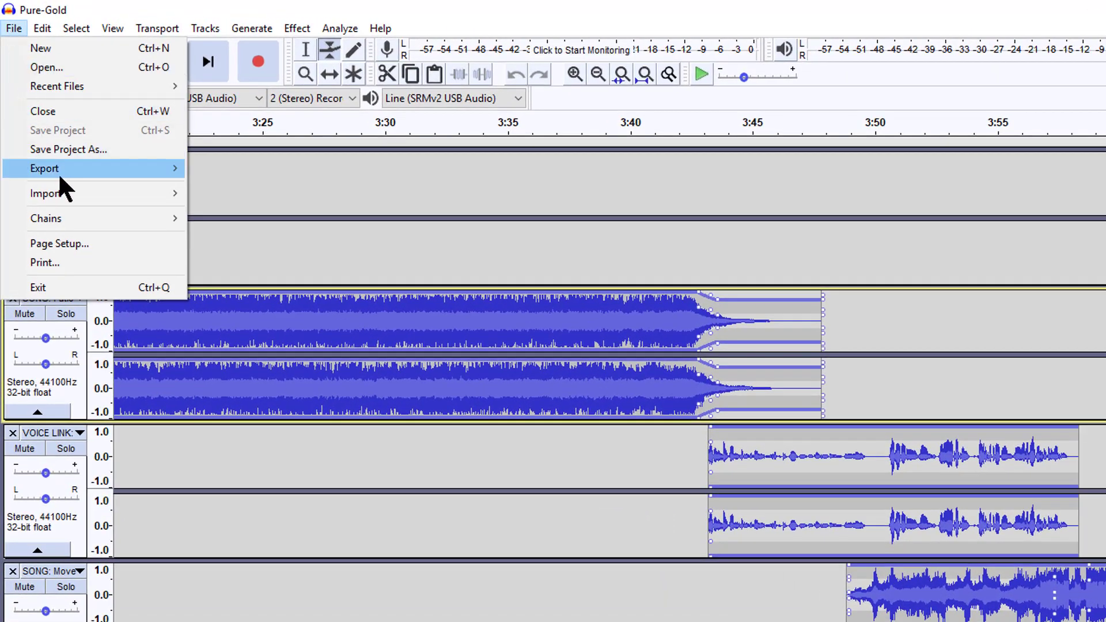
pyautogui.moveTo(62, 174)
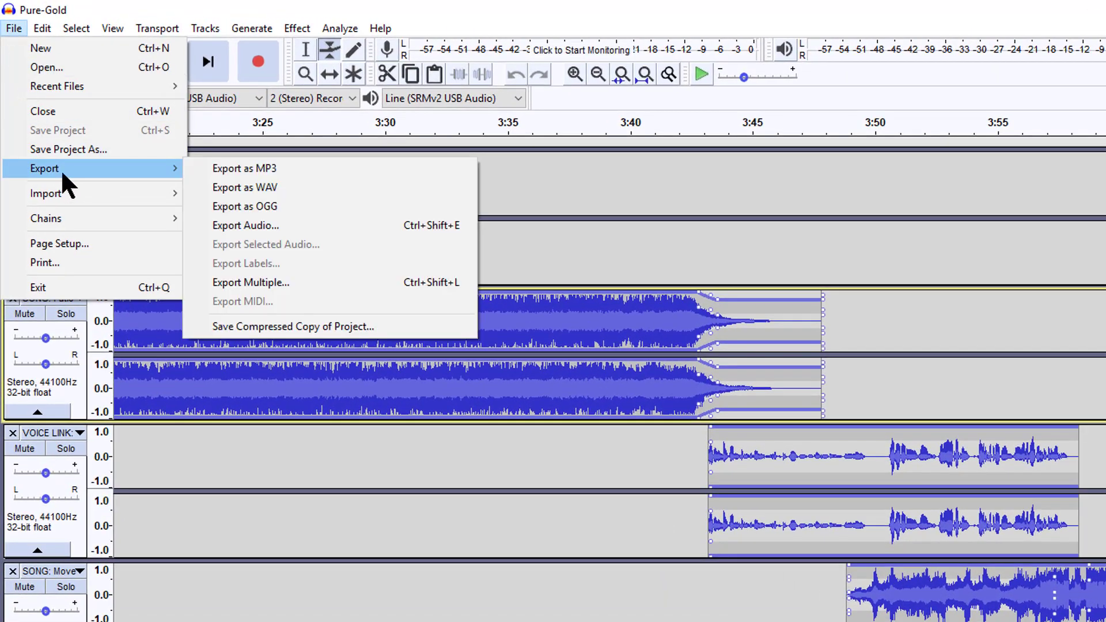
pyautogui.click(286, 189)
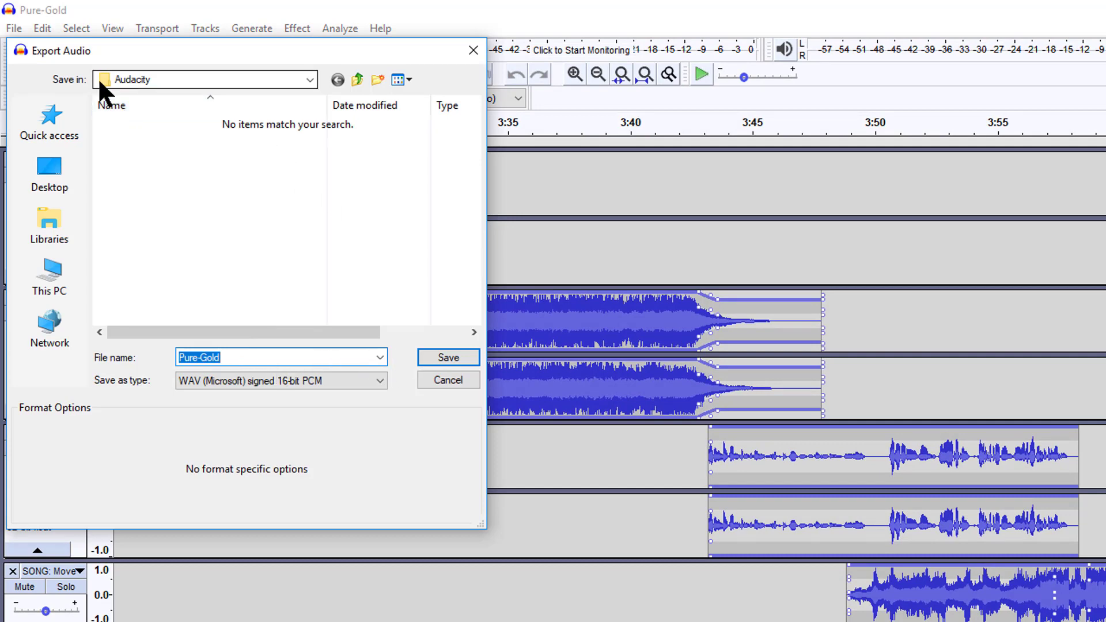
pyautogui.click(188, 82)
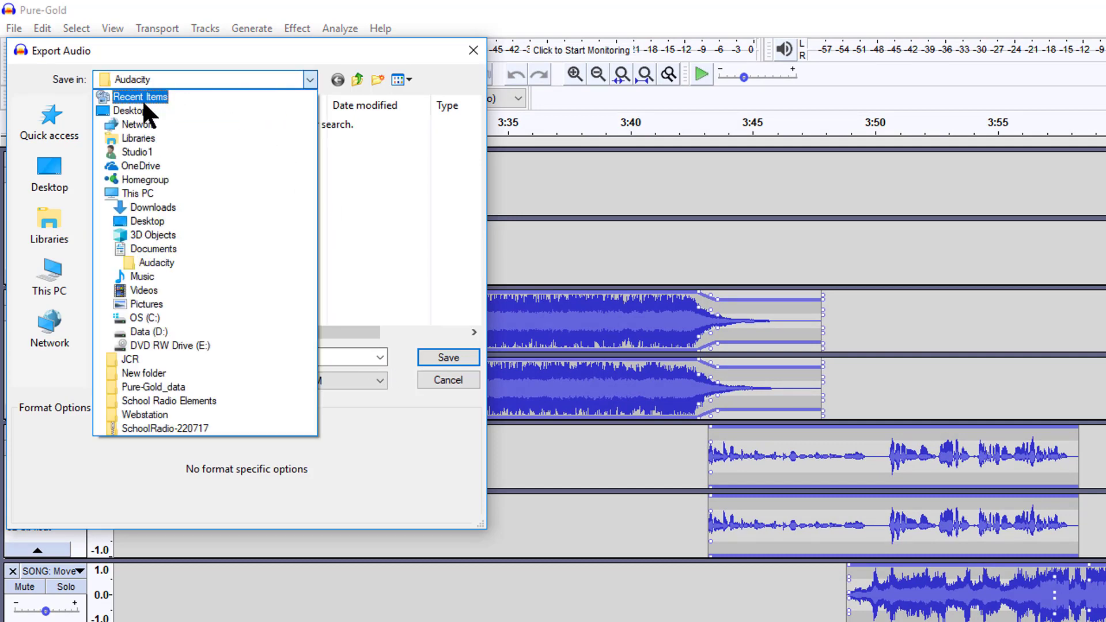
pyautogui.click(138, 108)
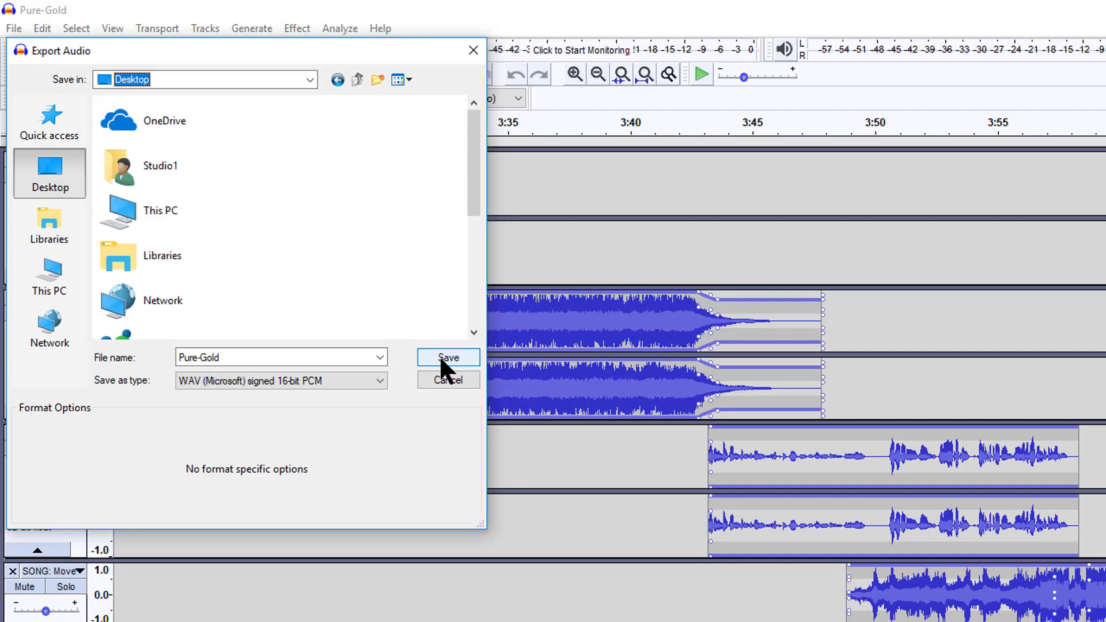
pyautogui.click(447, 358)
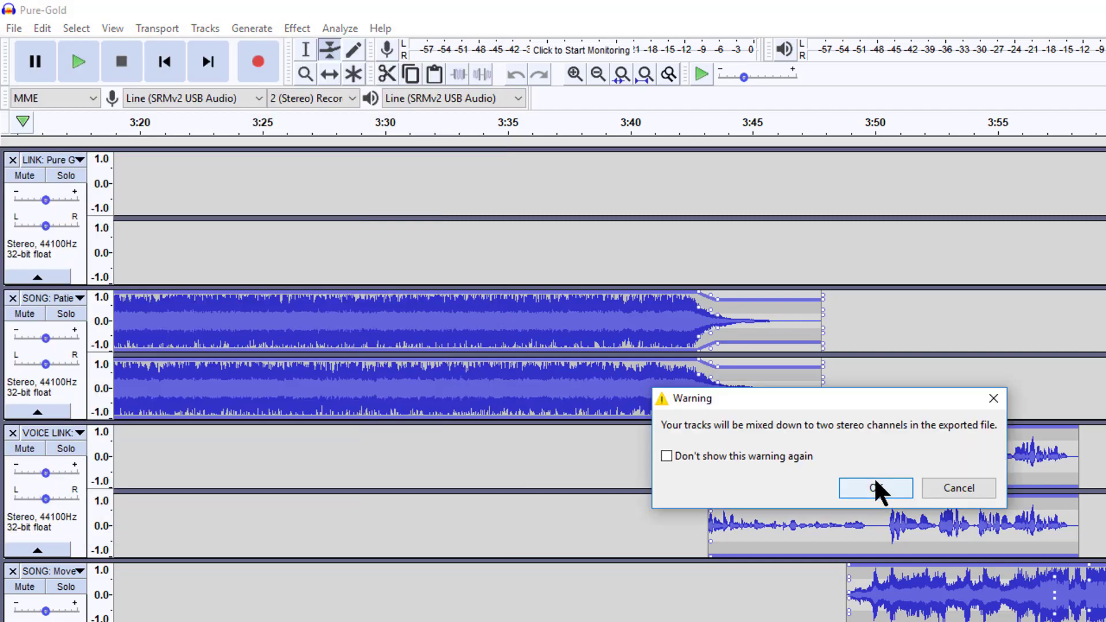
pyautogui.click(879, 489)
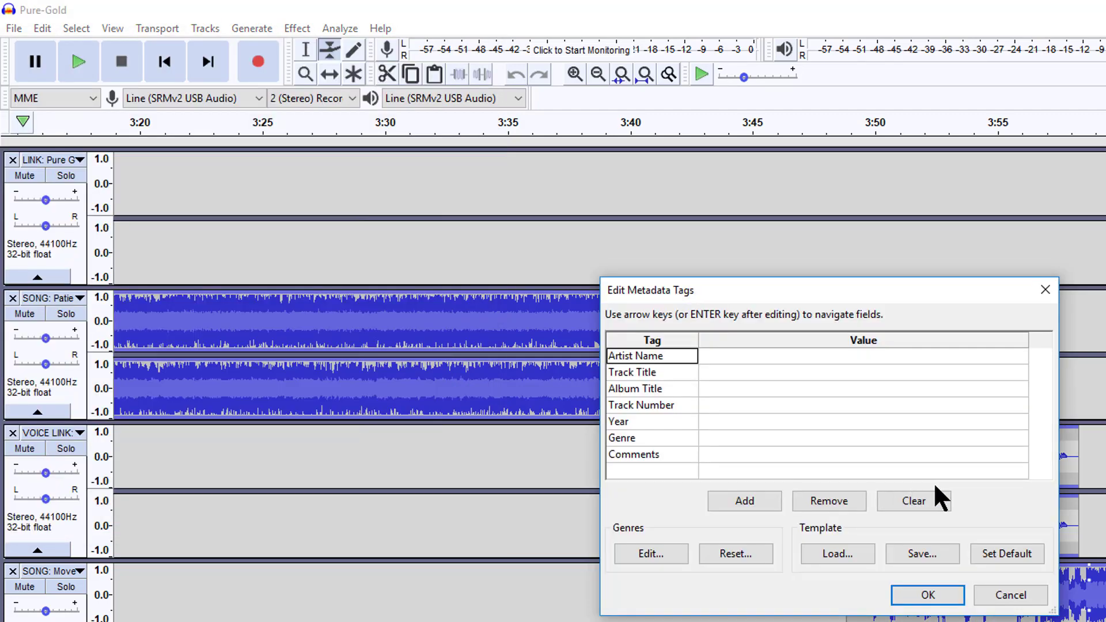
pyautogui.click(928, 599)
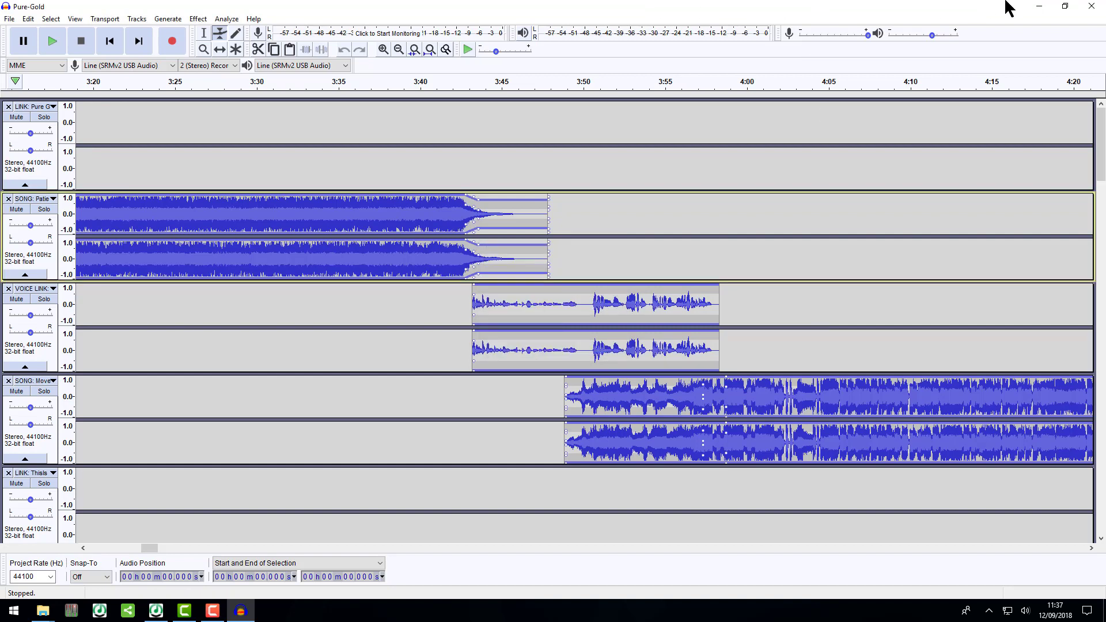
# - Check the detailed properties of the exported Pure-Gold audio file on the desktop, and switch back to Myriad Playout
pyautogui.click(1041, 7)
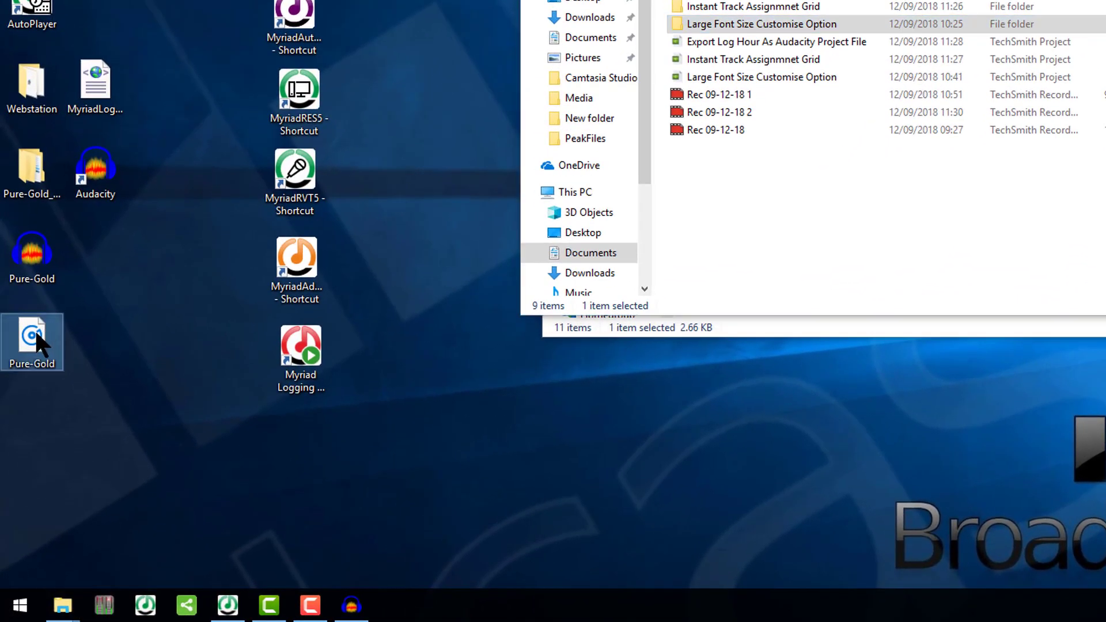
pyautogui.rightClick(35, 332)
pyautogui.click(77, 320)
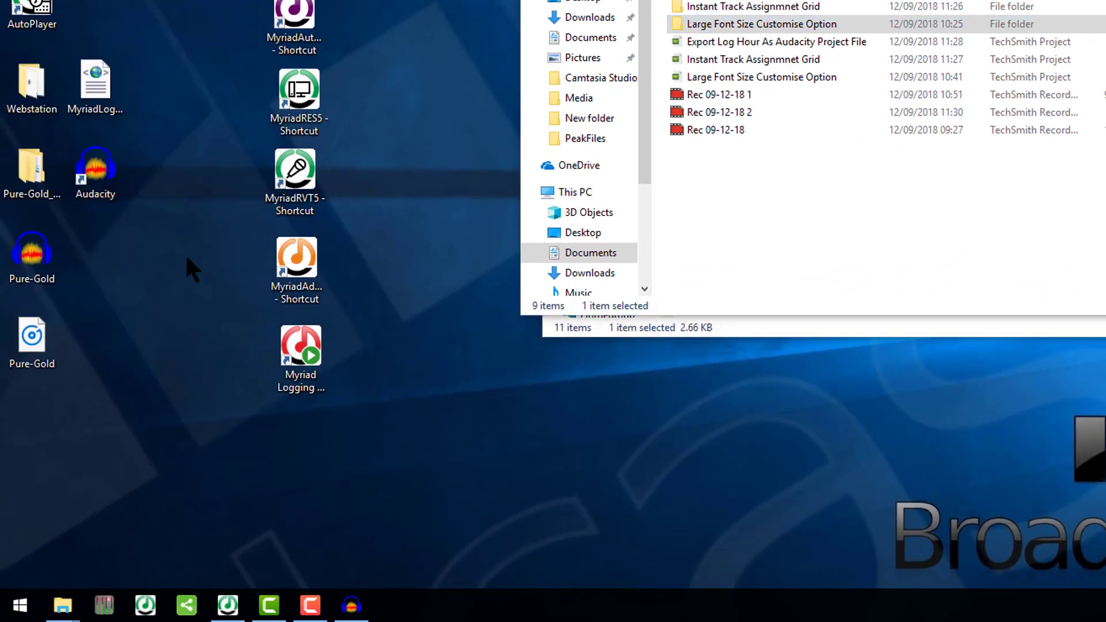
pyautogui.click(149, 193)
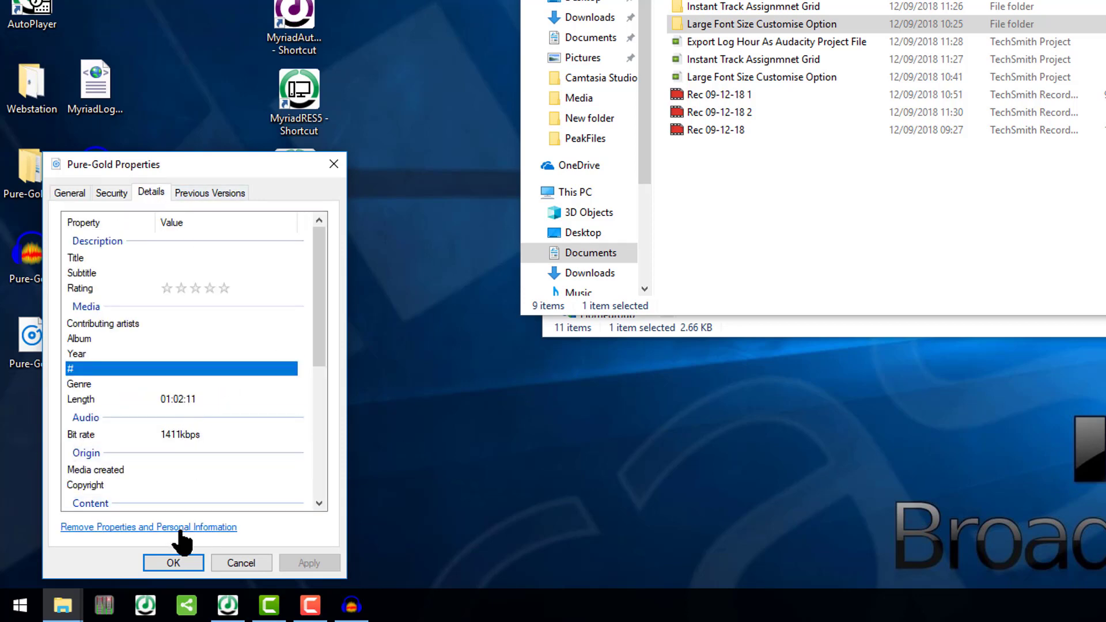
pyautogui.click(175, 563)
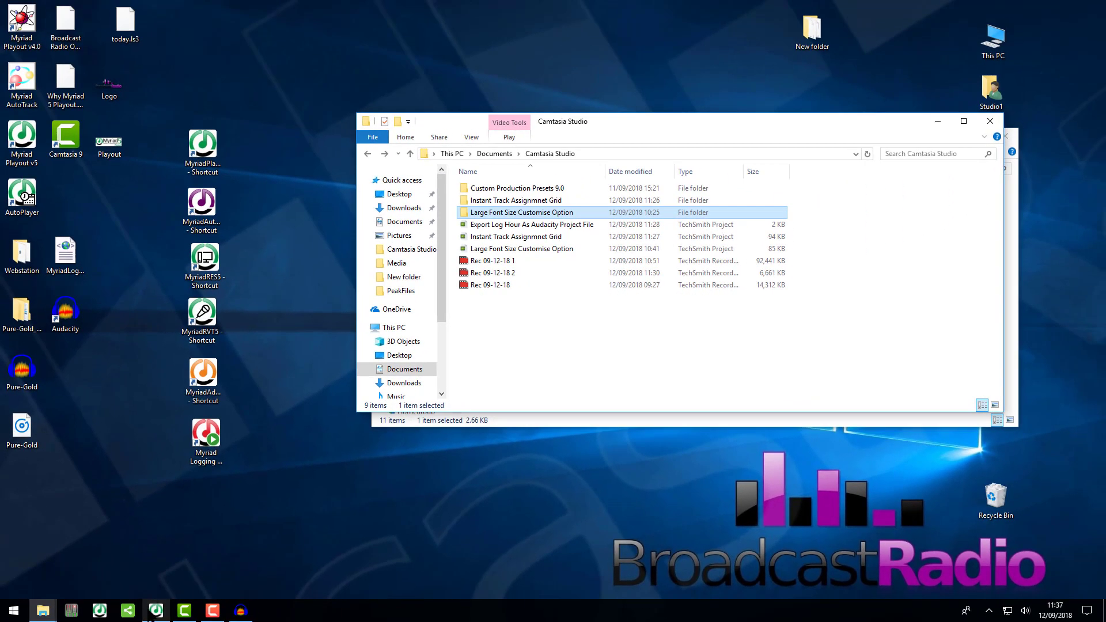
pyautogui.click(211, 607)
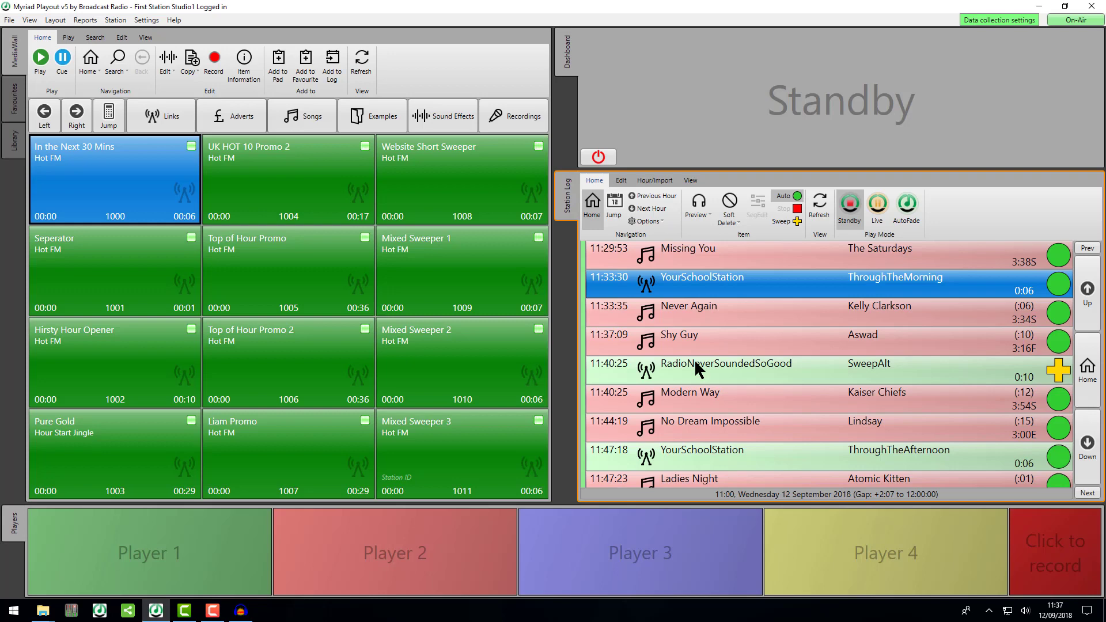